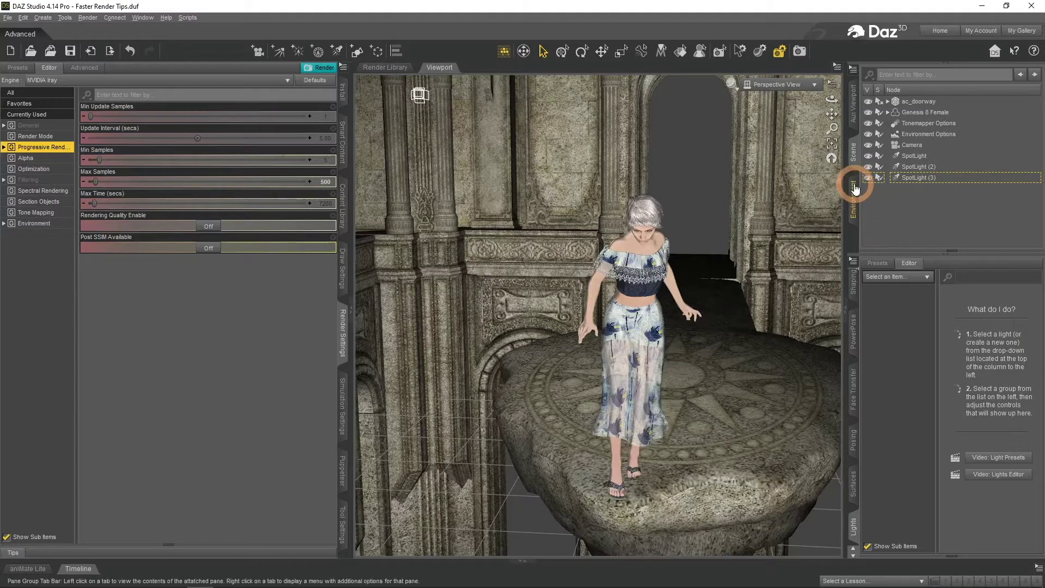
Orbit the viewport, then look through the scene's Camera at the woman on the platform
drag(829, 95, 825, 96)
click(798, 96)
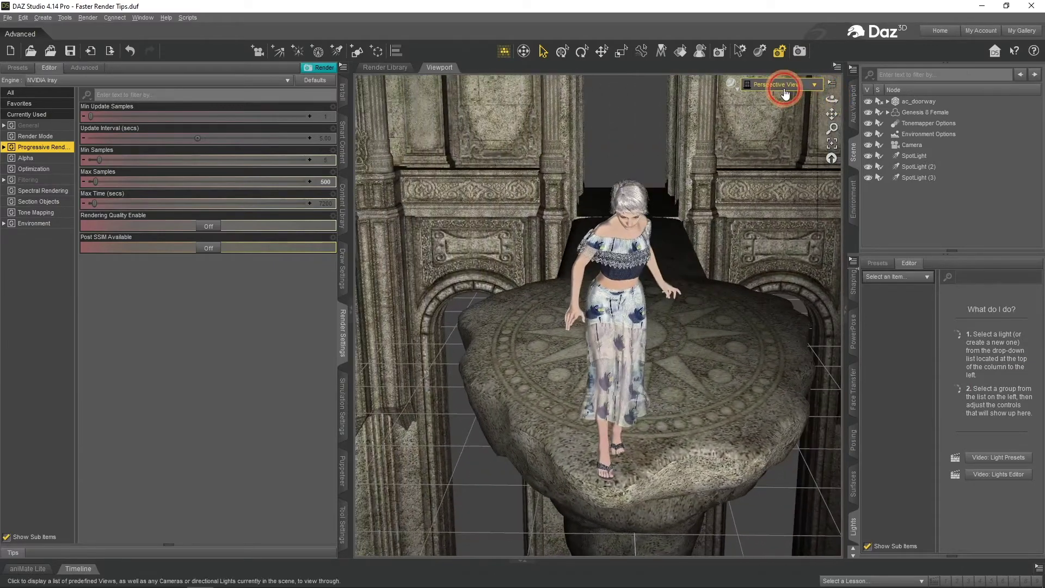
click(780, 181)
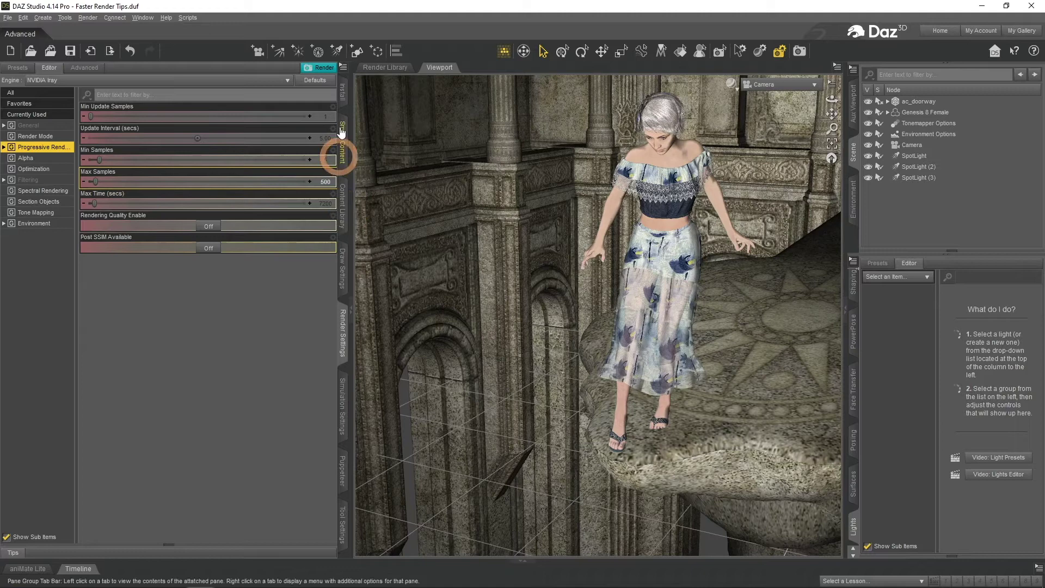
Render the Camera view with Iray, then go to the Help menu for the log
click(318, 70)
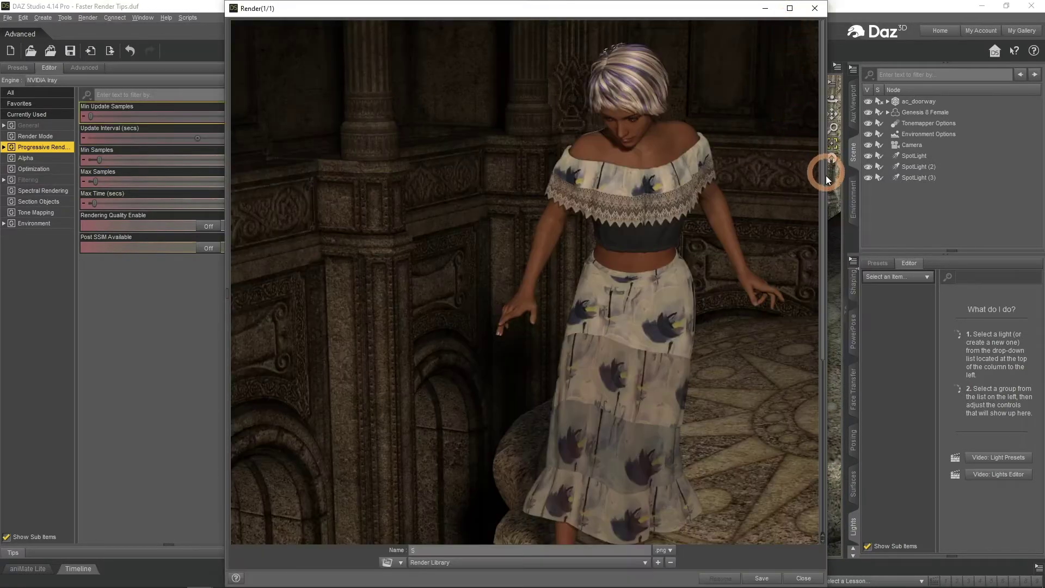
mouse_move(825, 179)
mouse_down()
mouse_move(822, 354)
mouse_move(818, 161)
mouse_up()
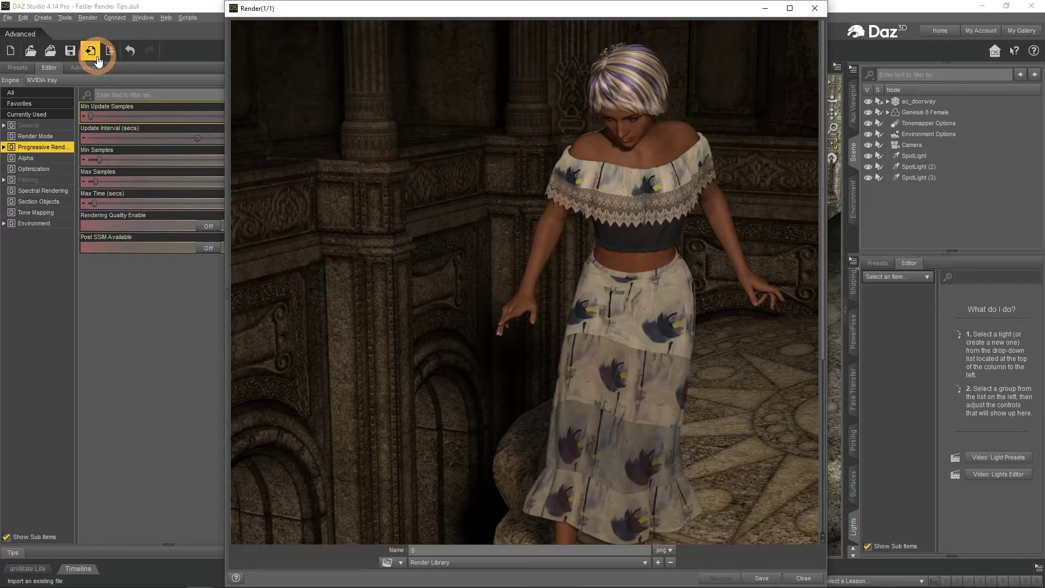
click(166, 19)
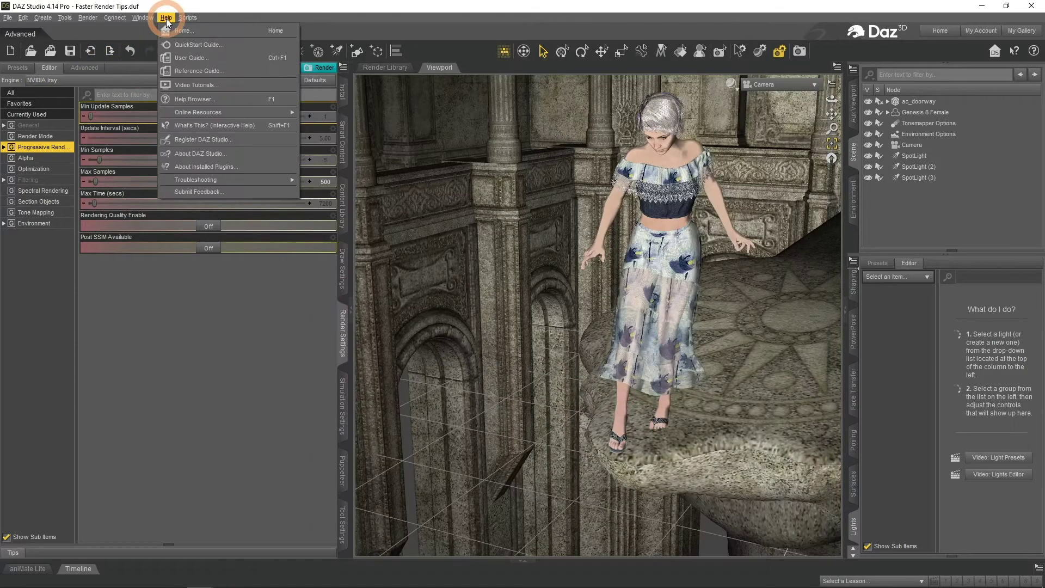
View the log file and select the Total Rendering Time, 4 minutes 49.3 seconds, at its end
mouse_move(267, 178)
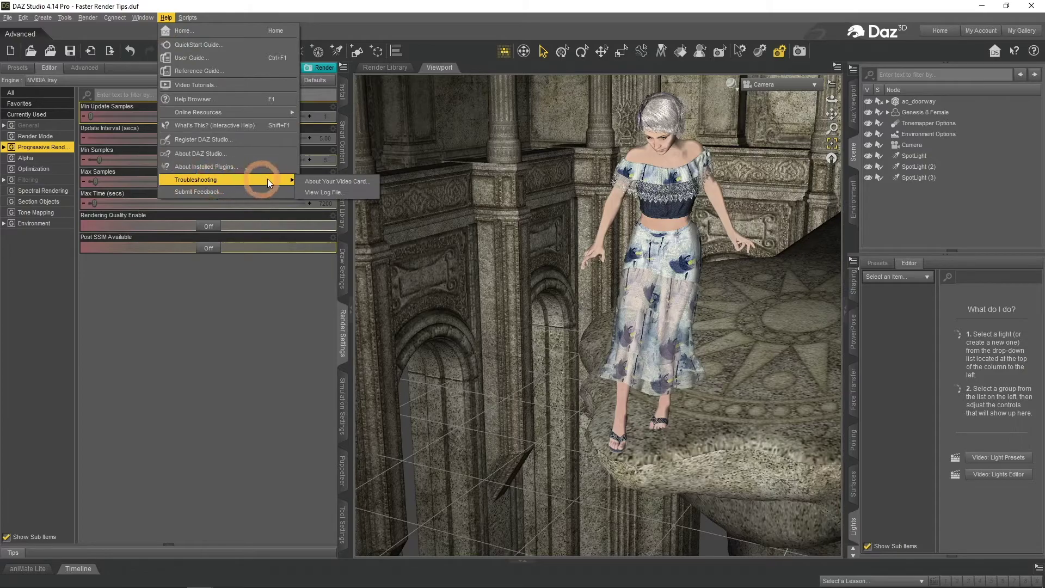
click(322, 193)
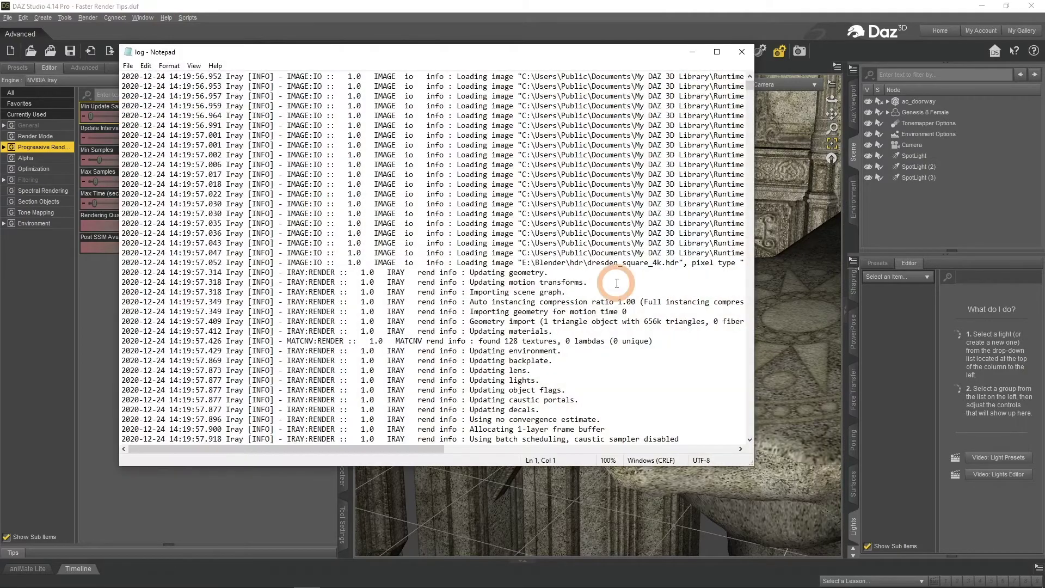
drag(752, 83, 754, 440)
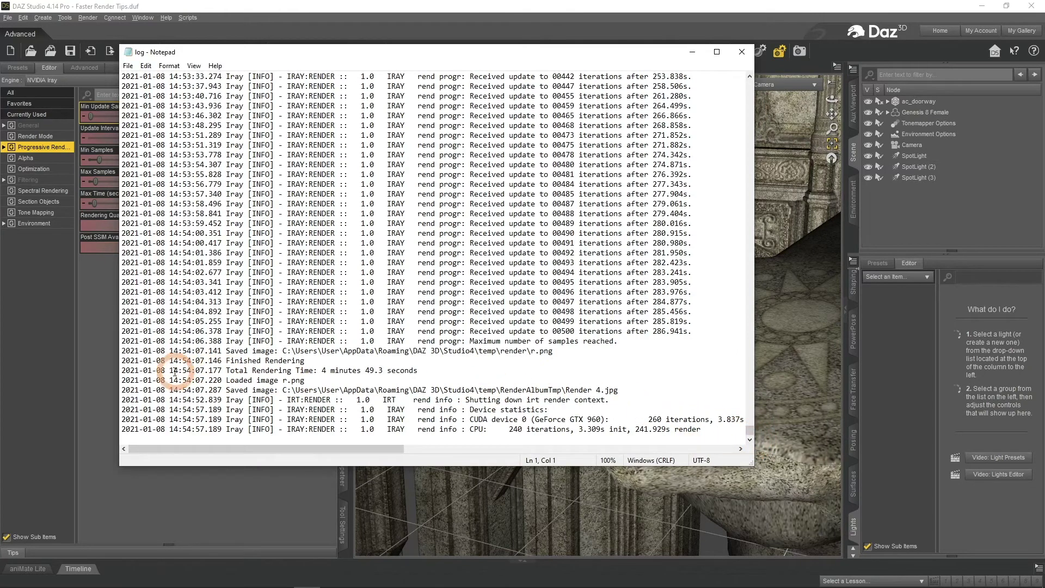
drag(417, 371, 324, 371)
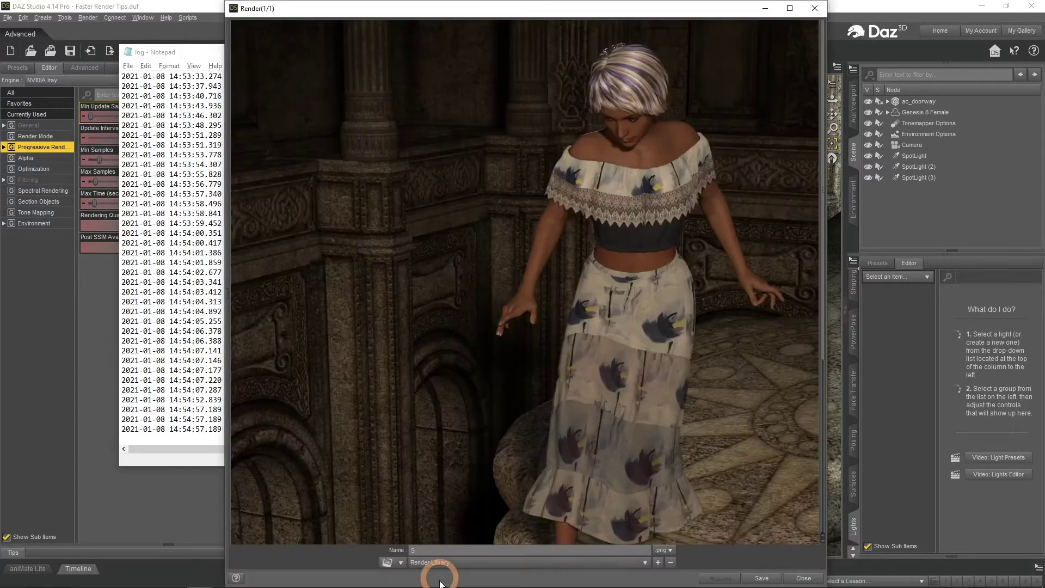
Name the render '4 minutes 49.3 secondsPP', minimize it, and close Notepad
text(4 minutes 49.3 seconds)
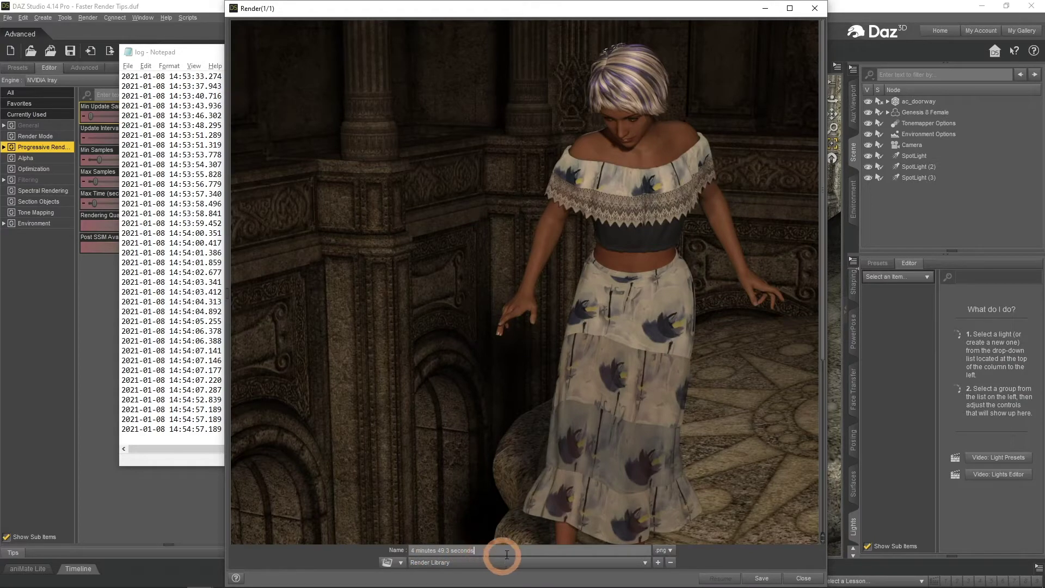
text(PP)
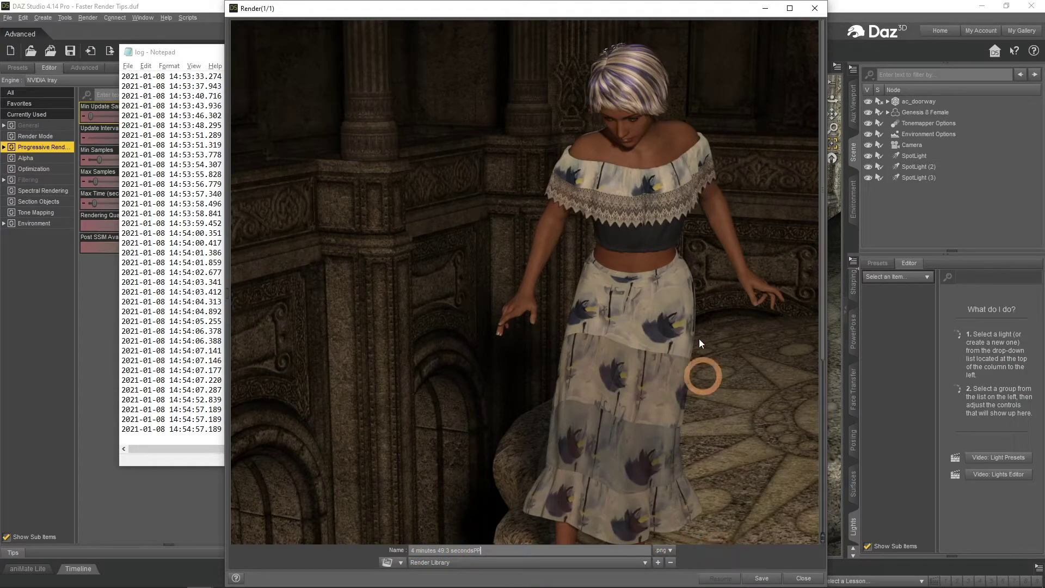
click(765, 9)
click(741, 54)
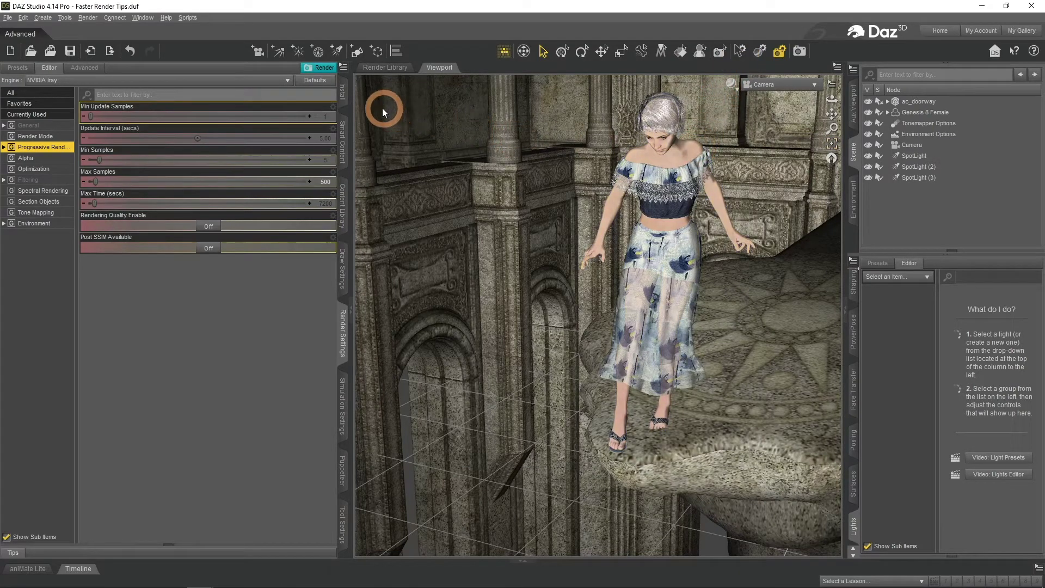
Show the Advanced render settings listing the CPU and GeForce GTX 960 devices
click(92, 73)
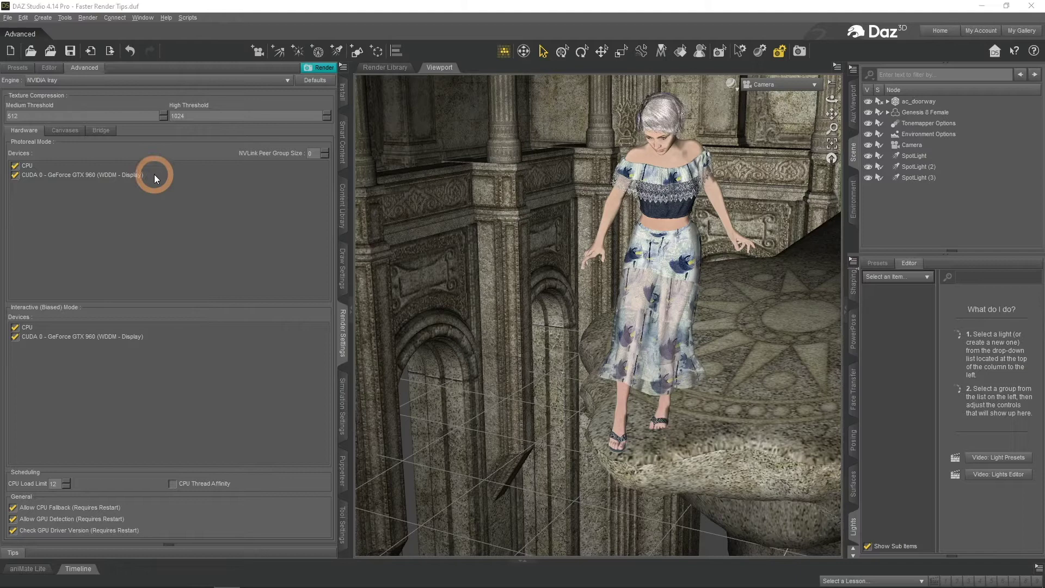
In the Editor settings, change Render Mode from Photoreal to Interactive (Biased)
click(59, 69)
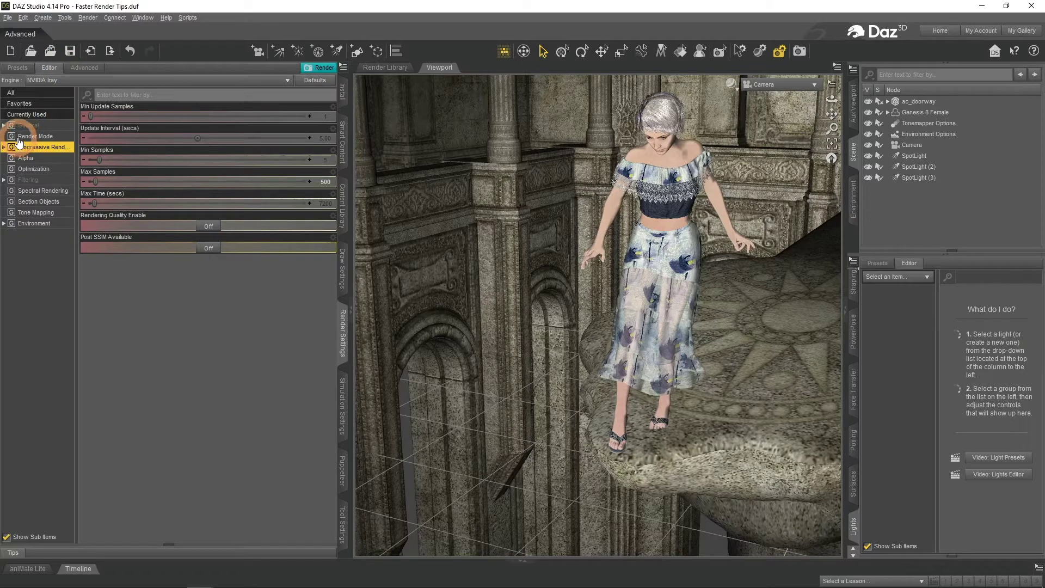
click(38, 137)
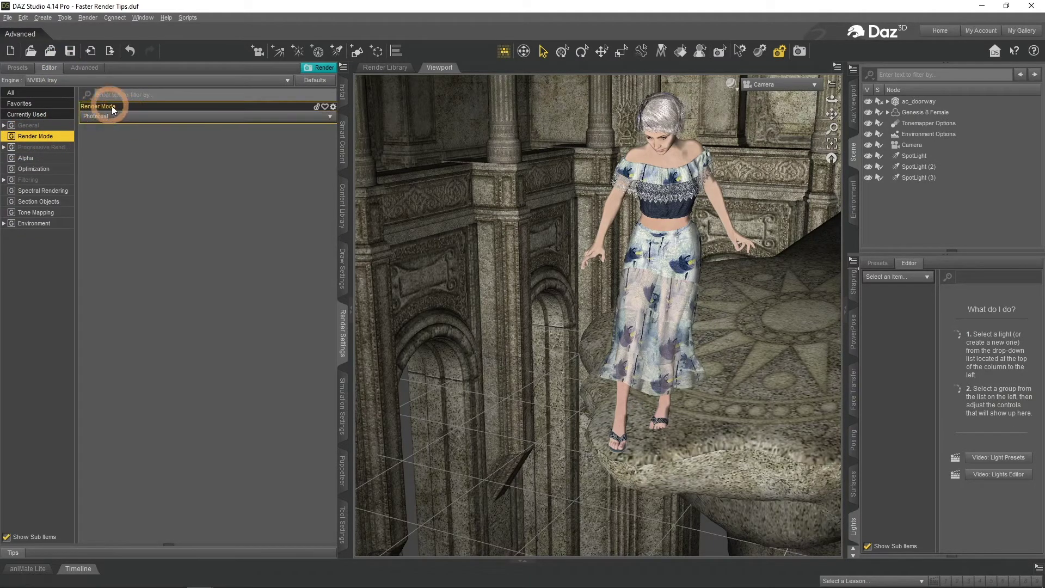
click(124, 118)
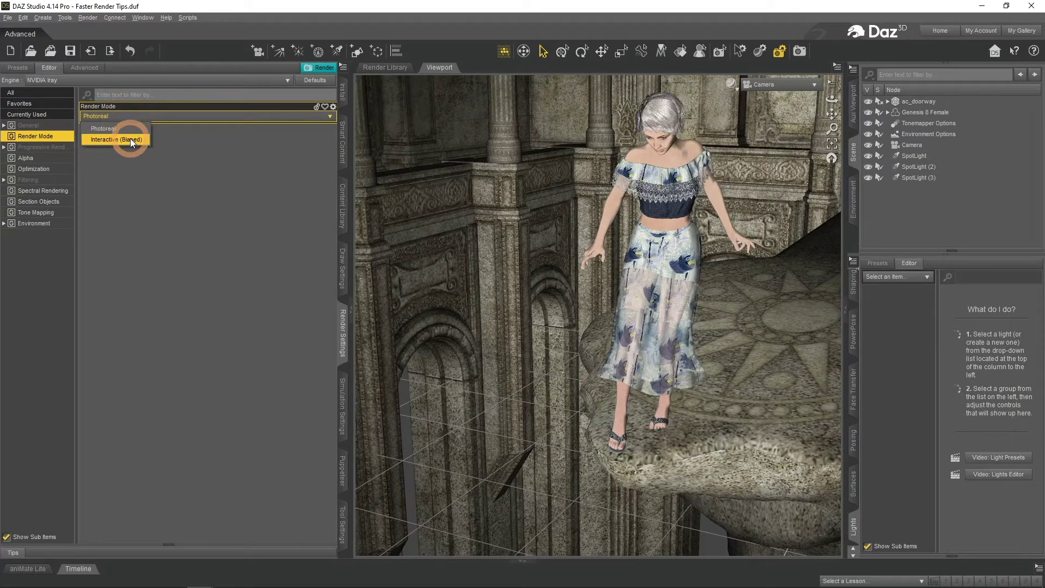
click(130, 138)
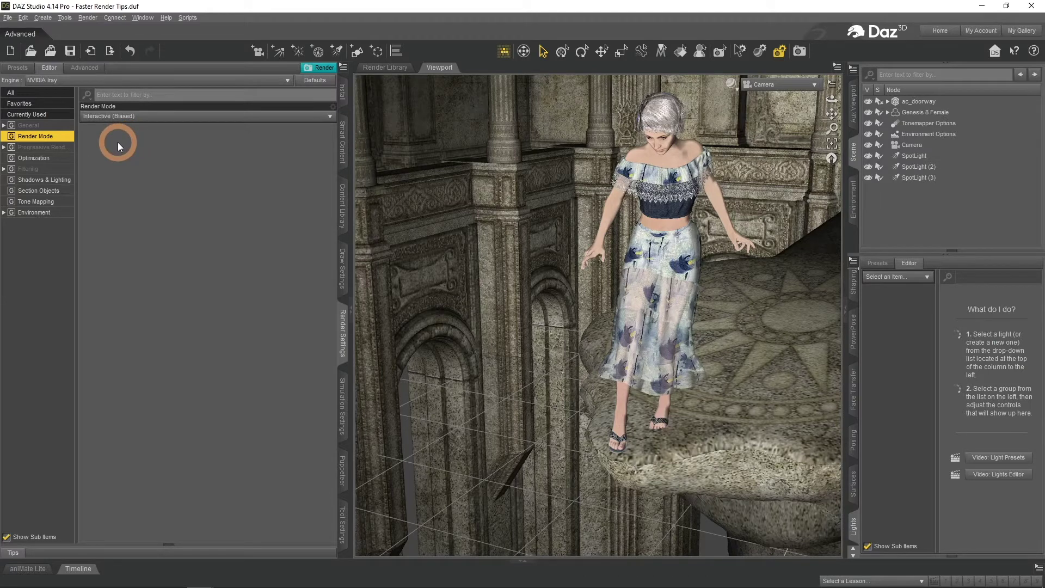
Render the scene in Interactive (Biased) mode and scroll through the render window
click(322, 72)
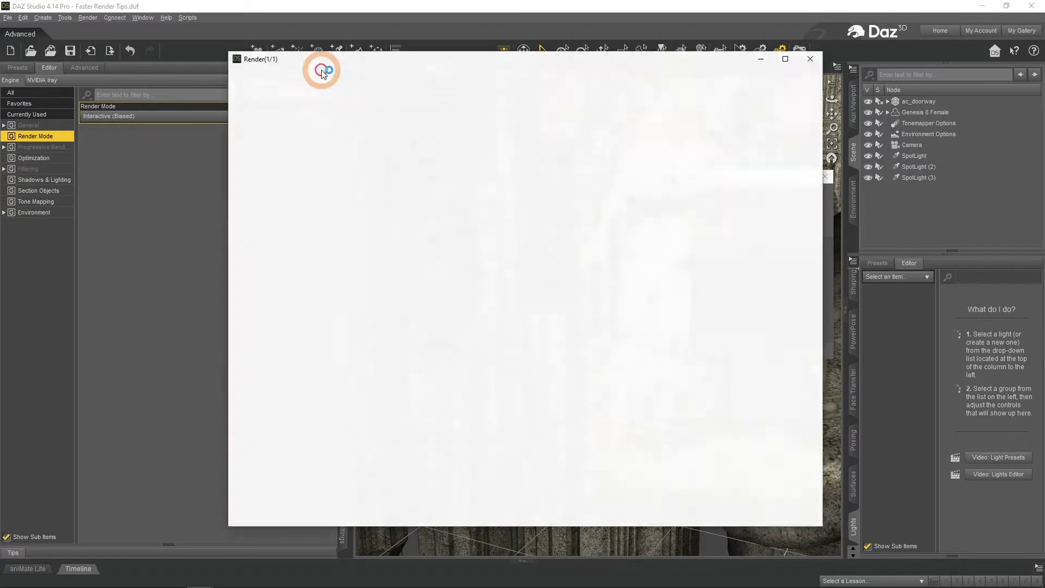
click(487, 265)
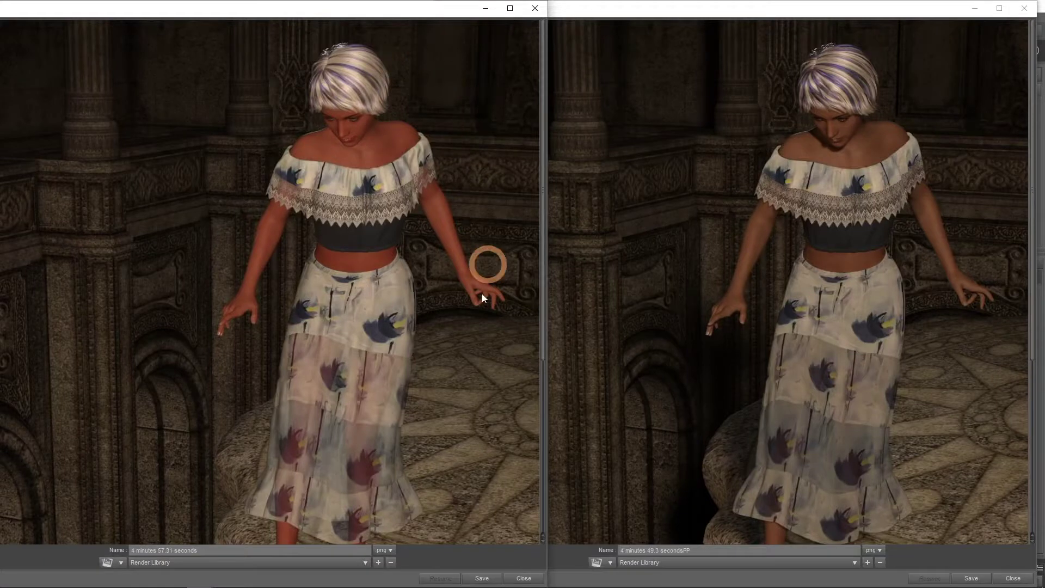
click(275, 128)
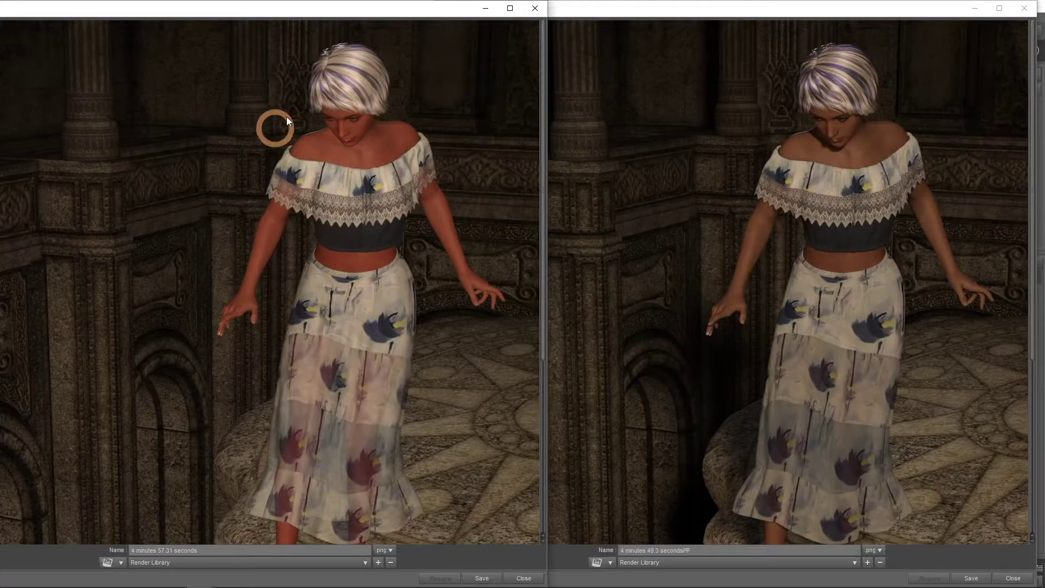
click(884, 348)
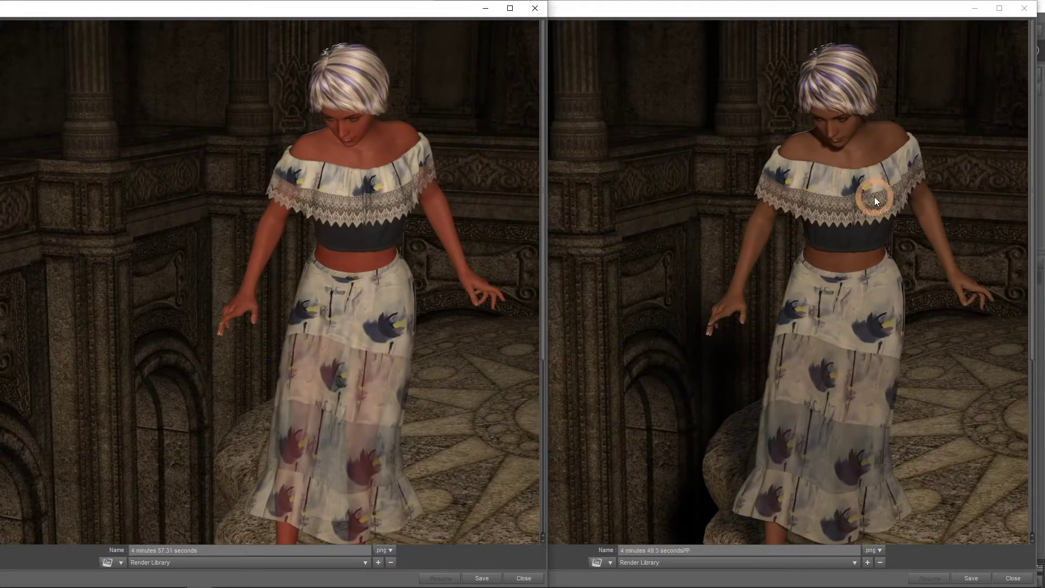
click(378, 335)
scroll(377, 334, down, 2)
click(827, 345)
scroll(826, 345, down, 2)
click(419, 359)
scroll(419, 359, down, 2)
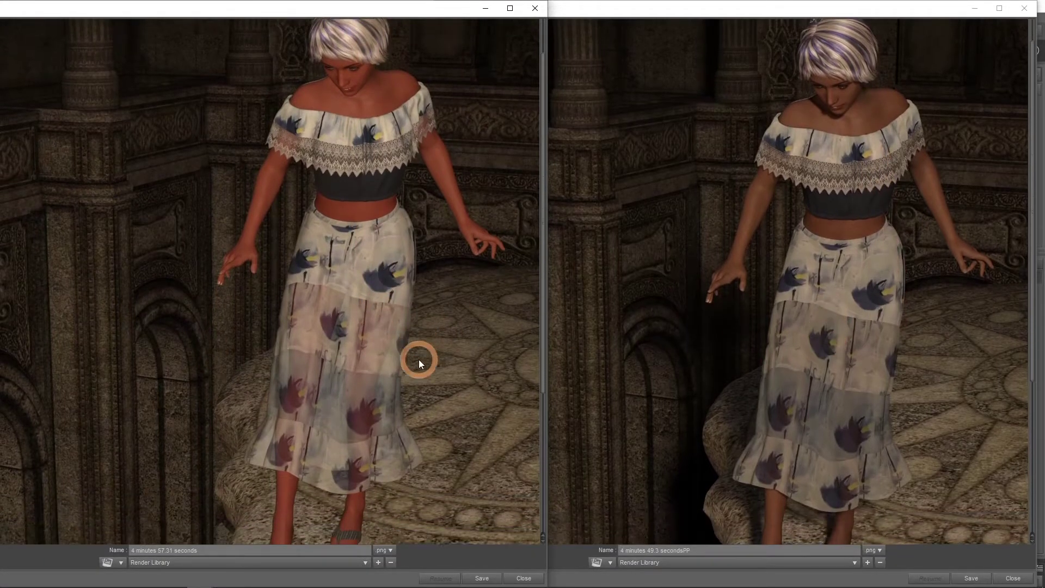
click(772, 354)
scroll(773, 353, down, 2)
scroll(757, 343, down, 1)
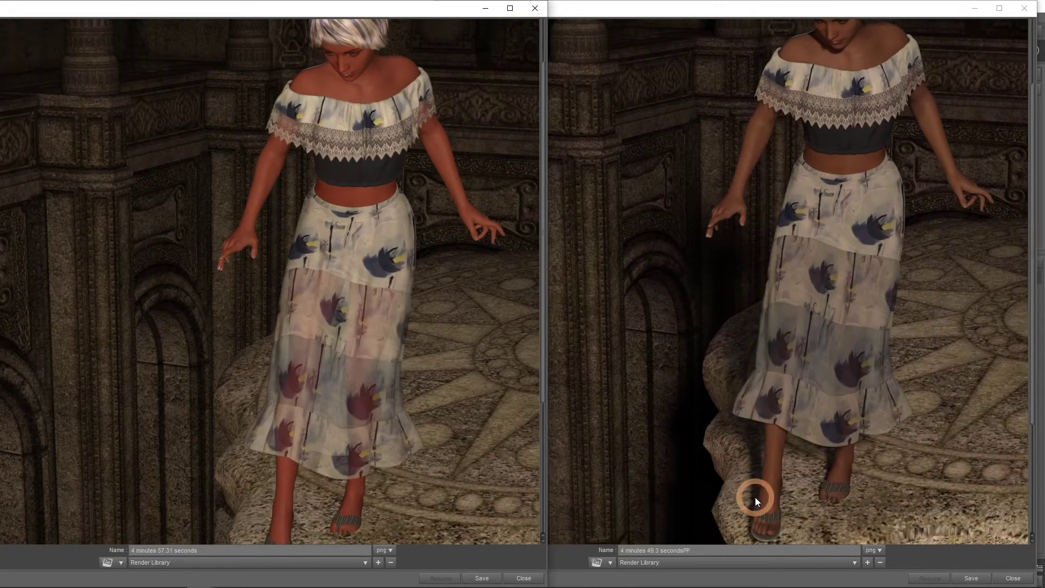
click(433, 392)
scroll(328, 372, down, 1)
click(333, 470)
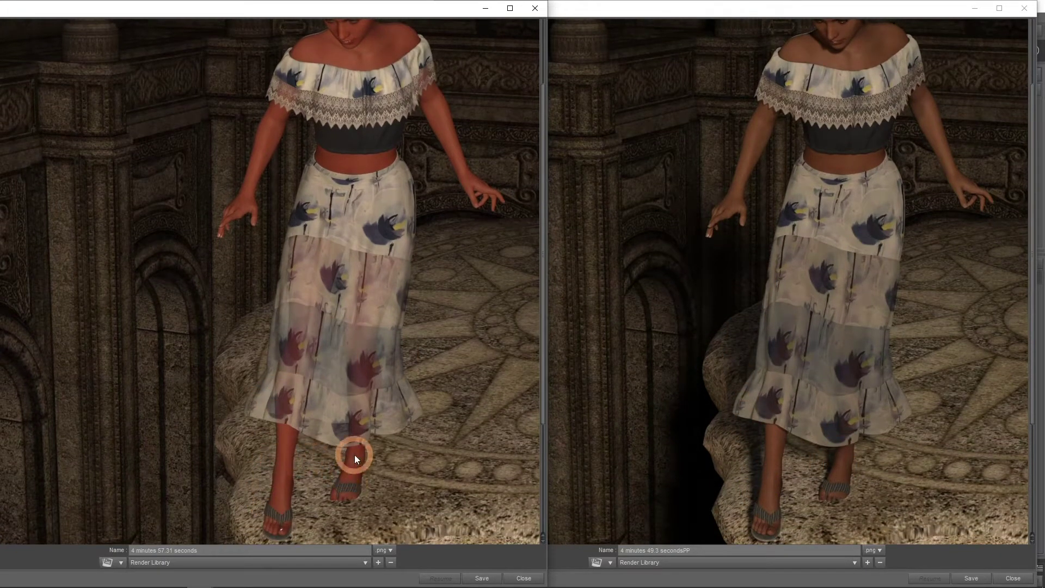
click(505, 312)
scroll(504, 312, up, 2)
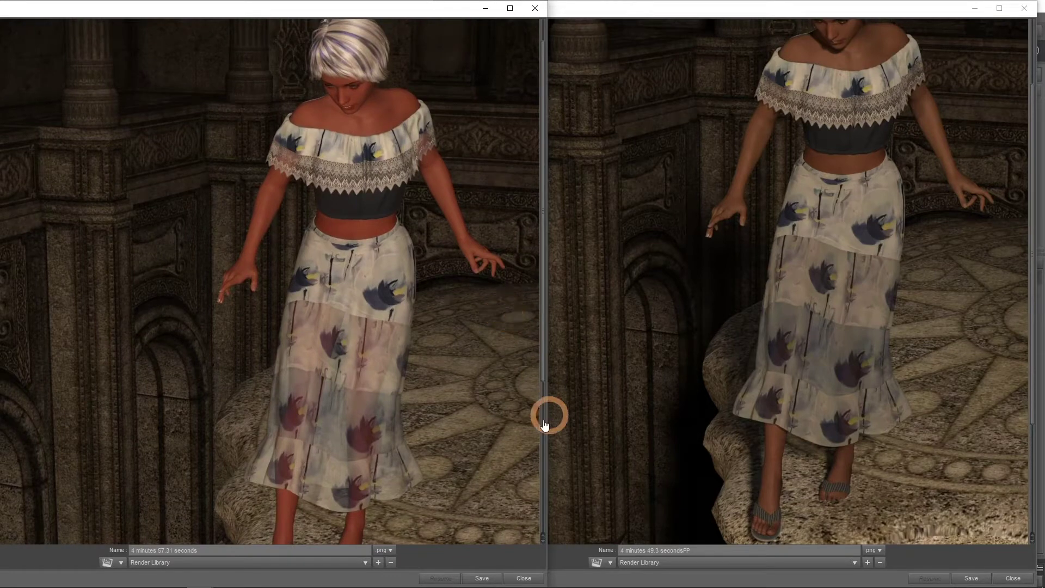
Compare the new 4 minutes 57.31 seconds render name with the earlier one, then minimize both renders
drag(212, 550, 131, 551)
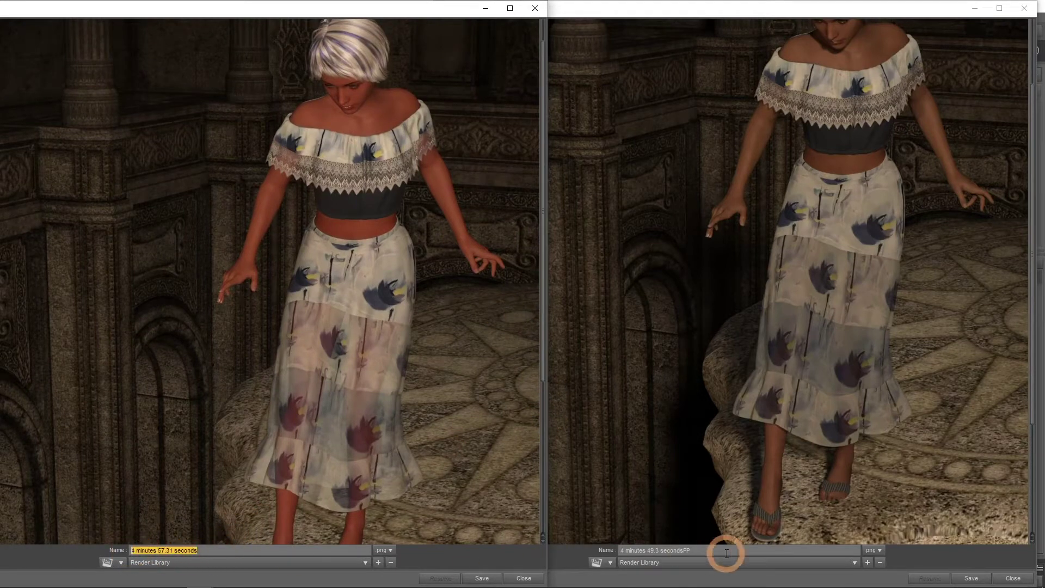
click(702, 551)
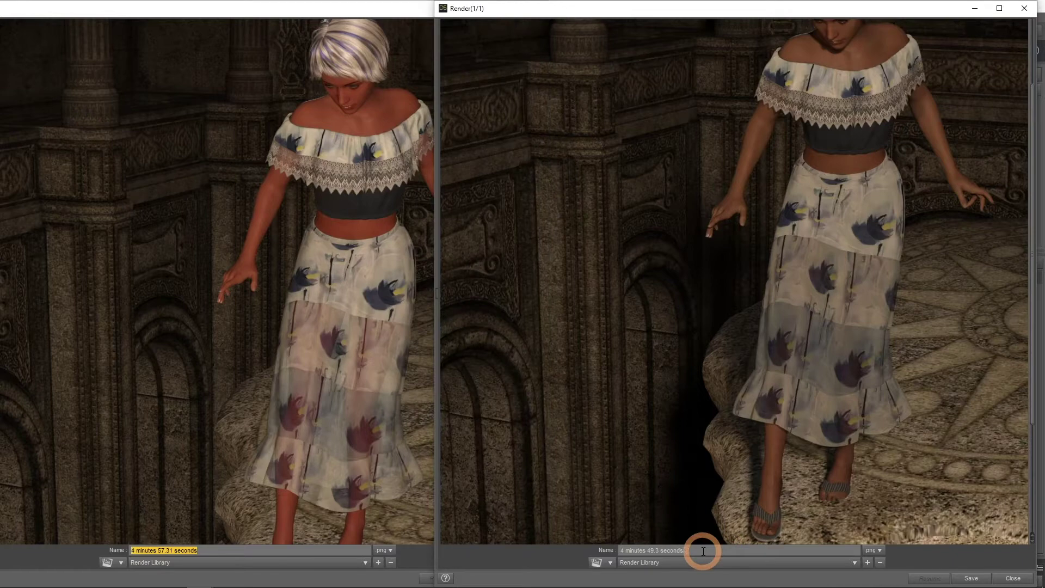
drag(704, 551, 622, 552)
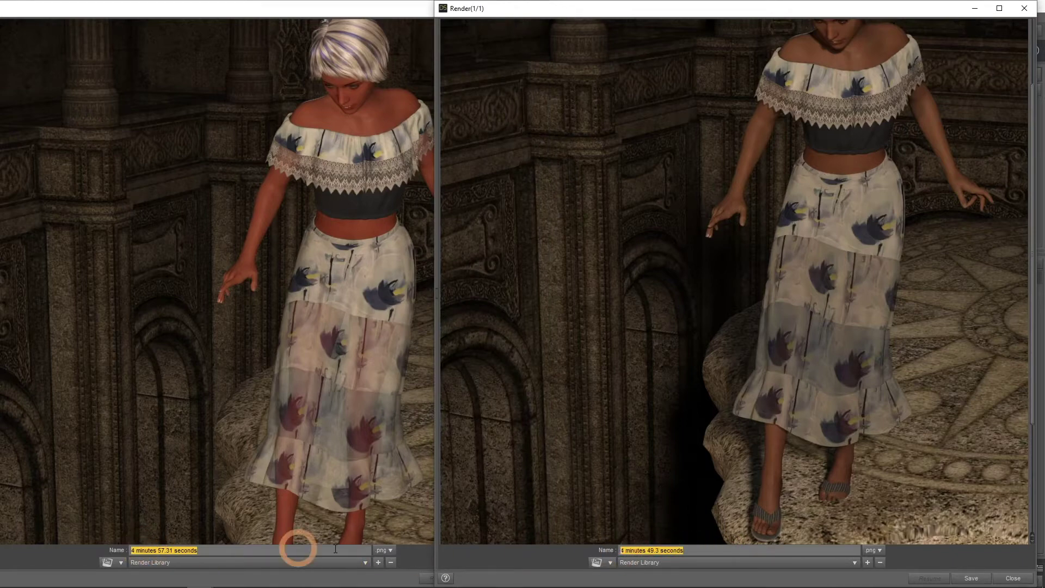
click(691, 551)
click(218, 550)
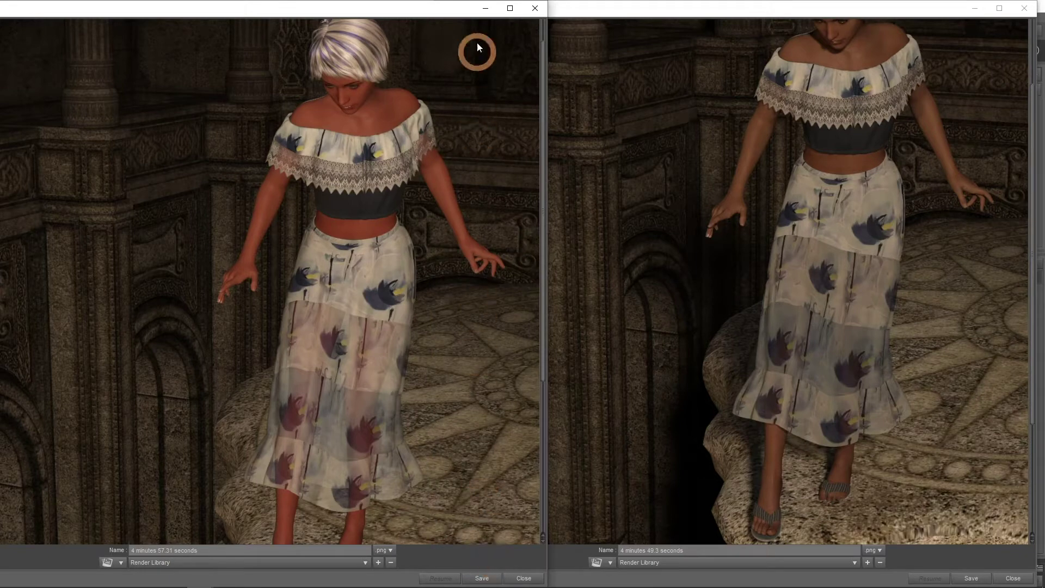
click(485, 9)
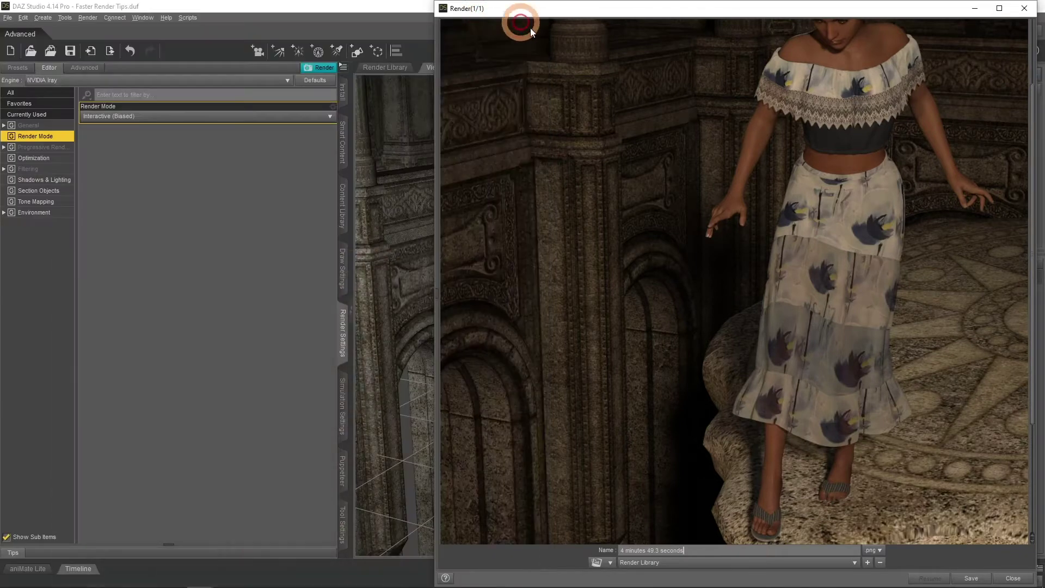
click(976, 12)
Set Render Mode back to Photoreal and shade the viewport with Filament (PBR)
click(173, 120)
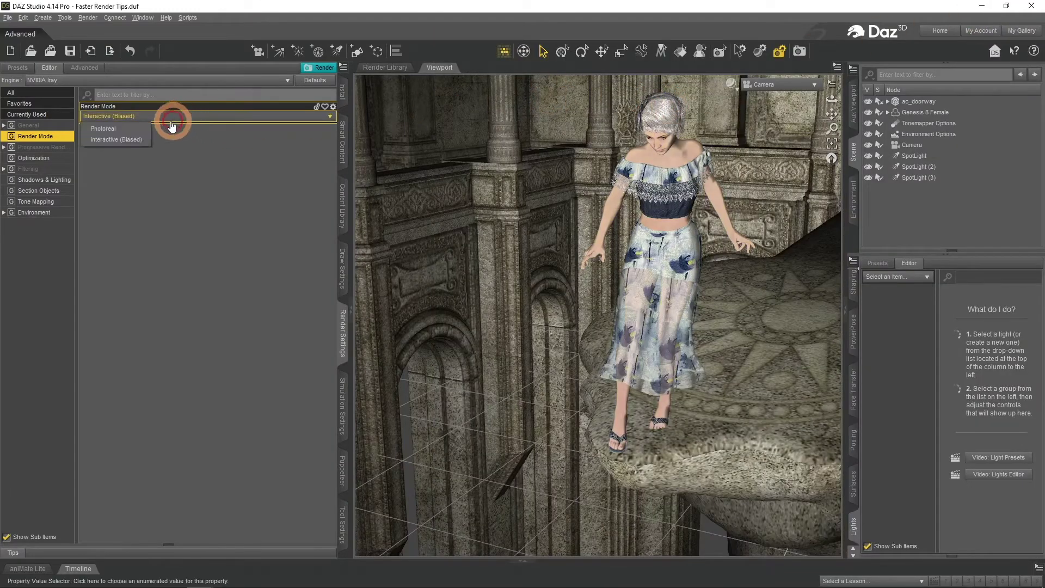
click(145, 127)
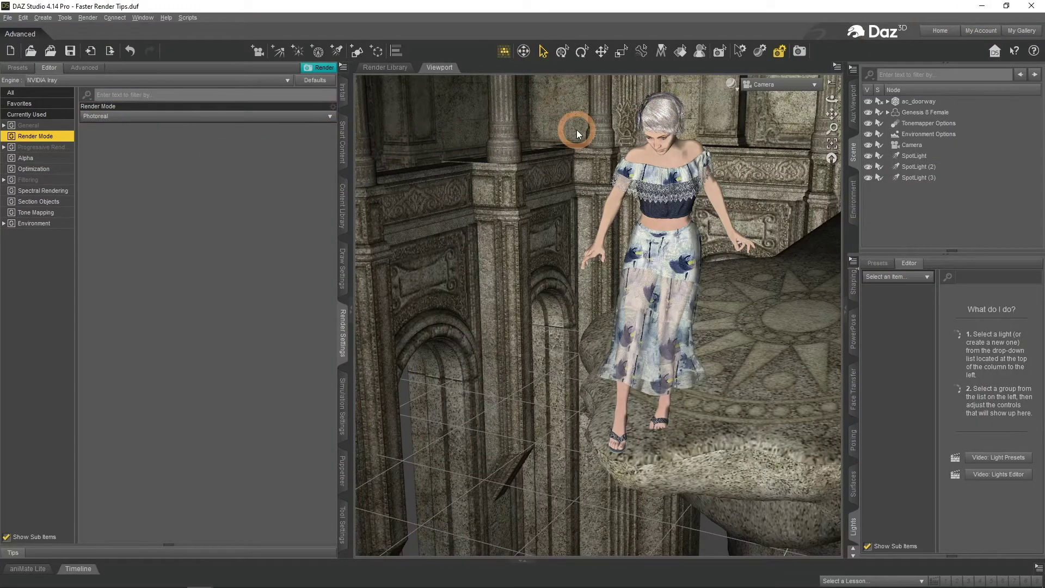
click(732, 85)
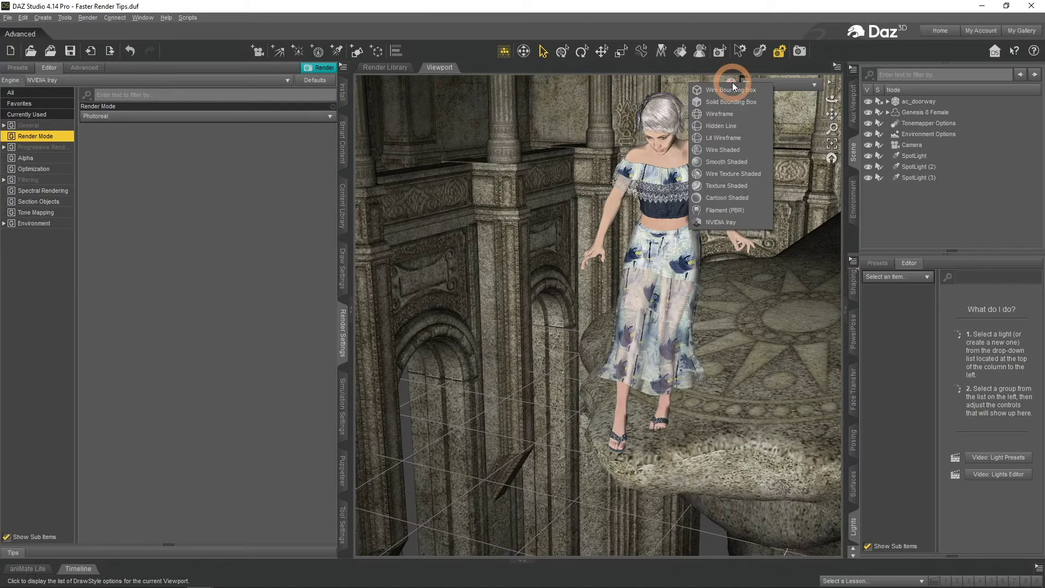
click(744, 210)
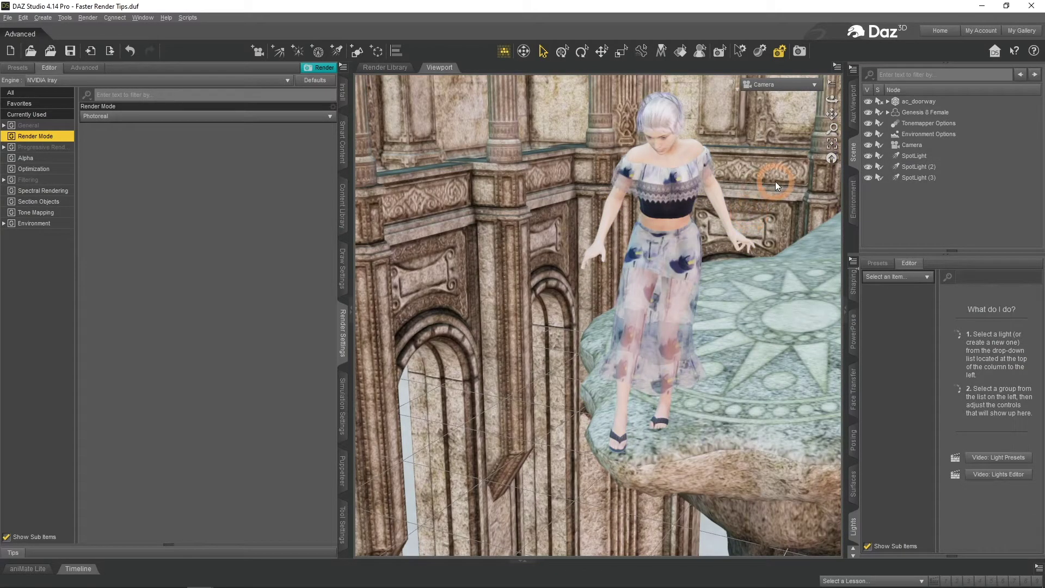
Switch to Perspective View, orbit along the platform, then return to the Camera view
click(770, 93)
click(764, 99)
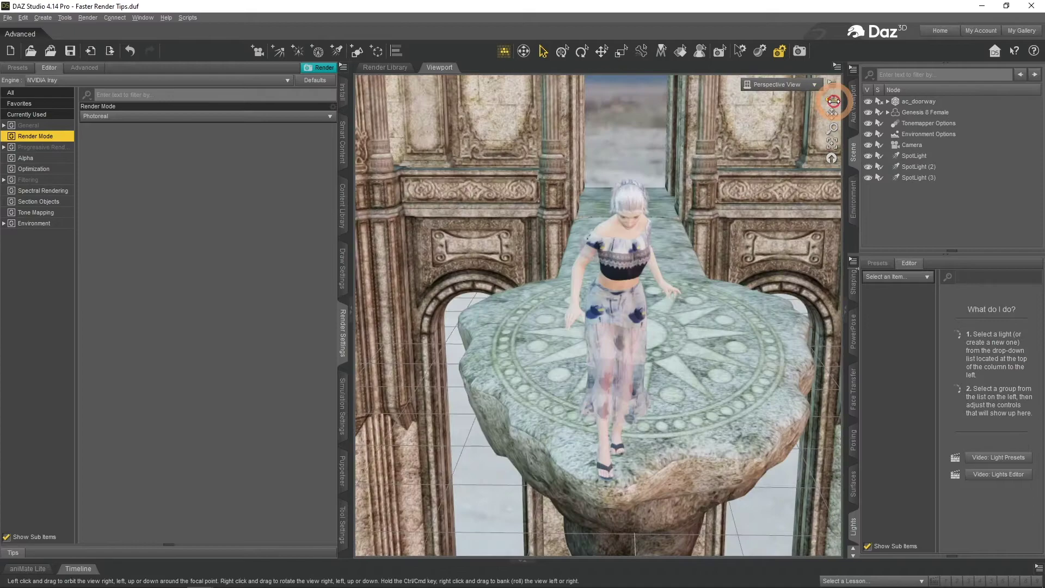
drag(832, 100, 811, 84)
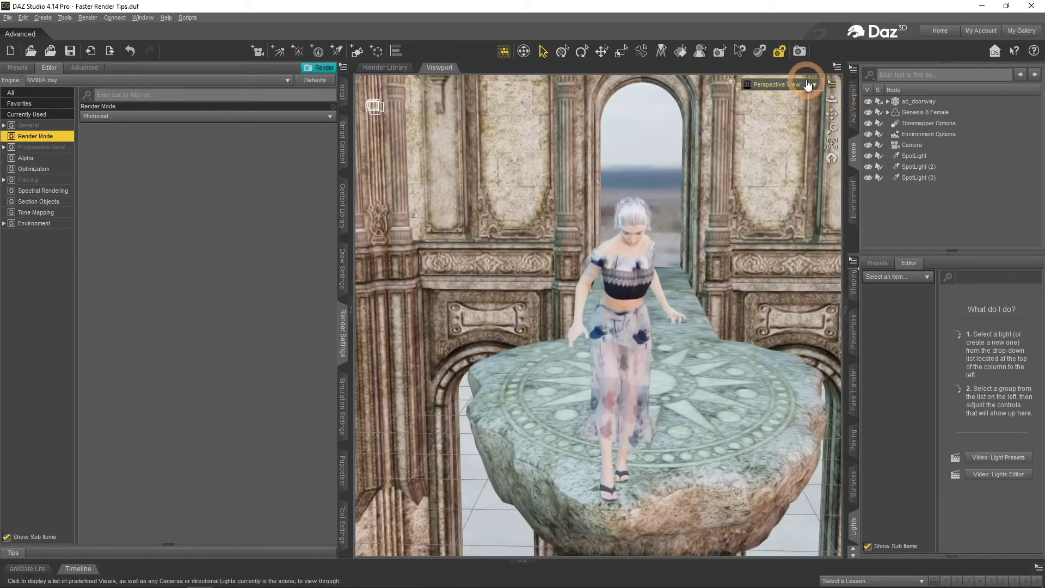
click(796, 87)
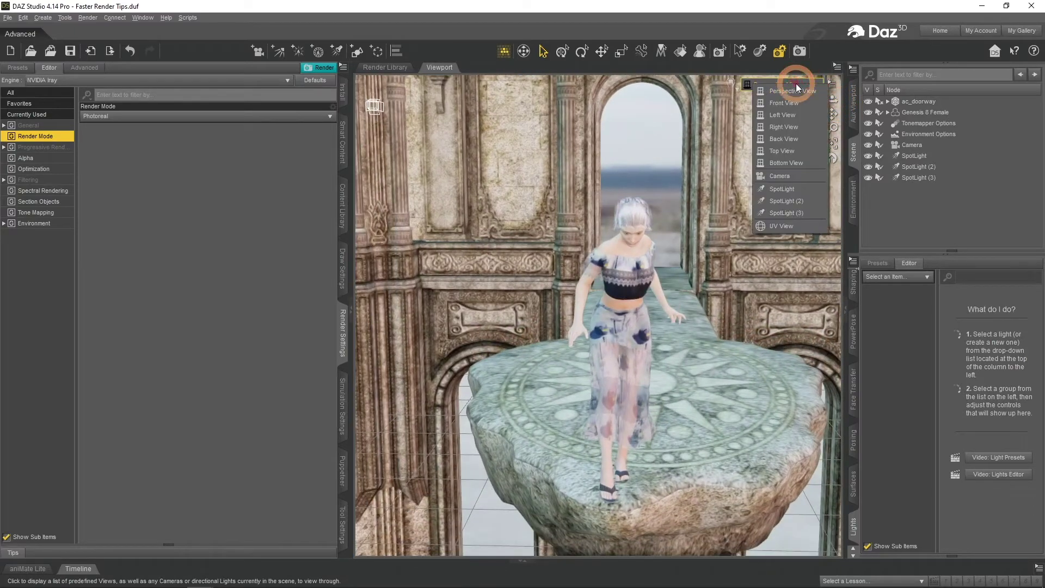
click(792, 183)
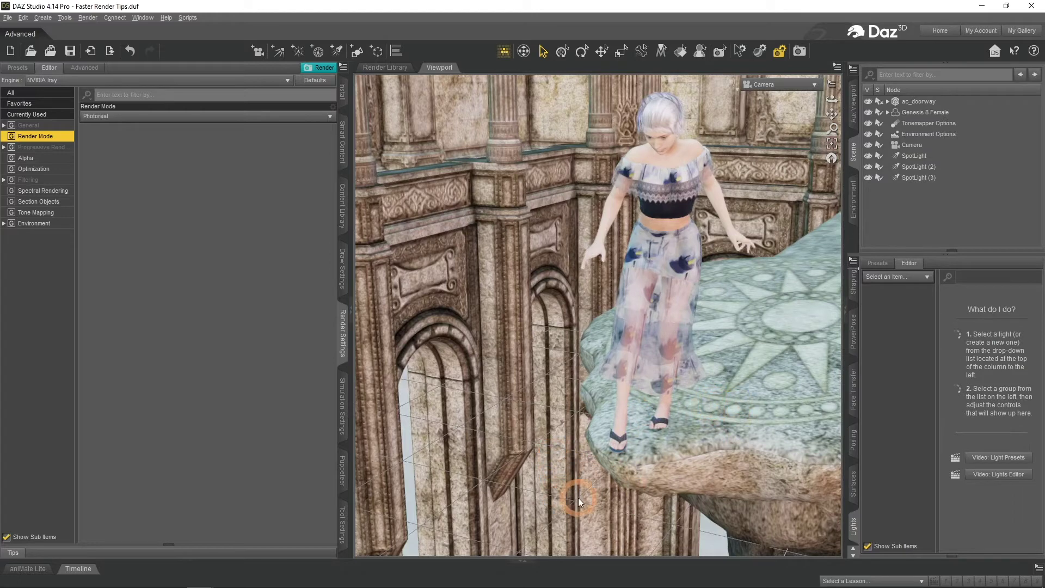
click(650, 84)
Add a new Filament Draw Options node to the scene
click(43, 18)
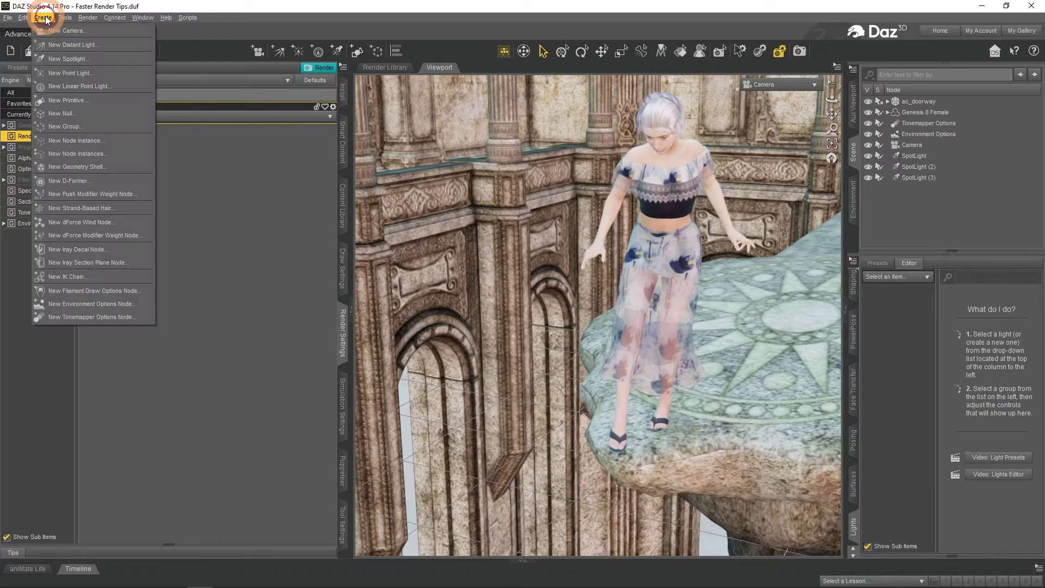
click(73, 293)
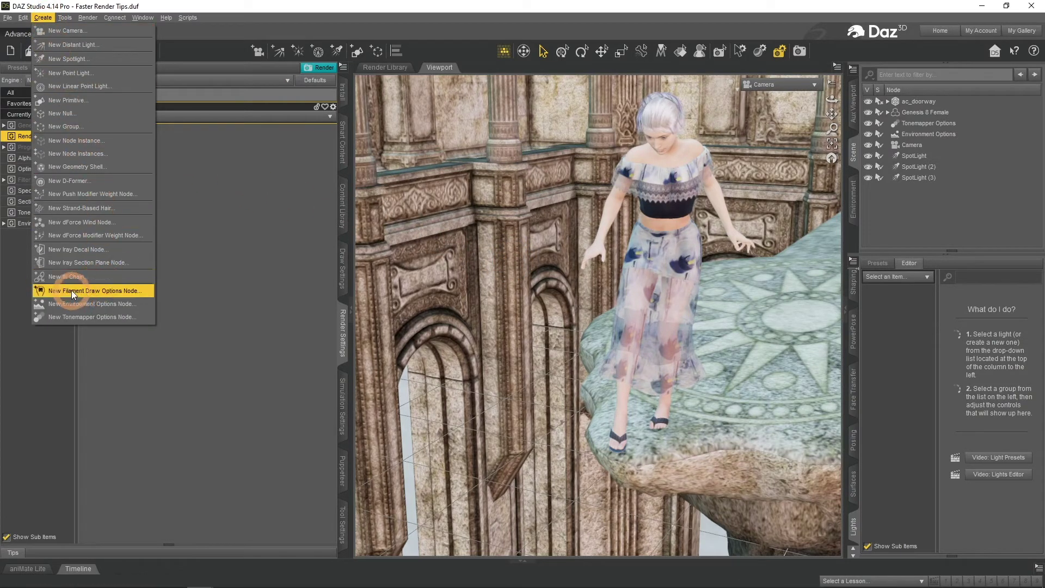
click(129, 293)
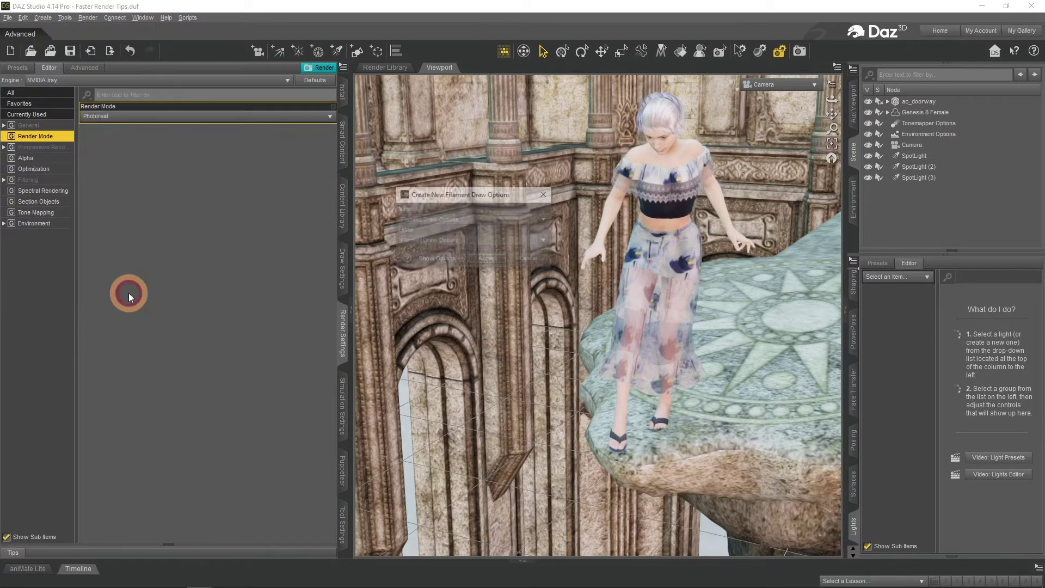
click(481, 260)
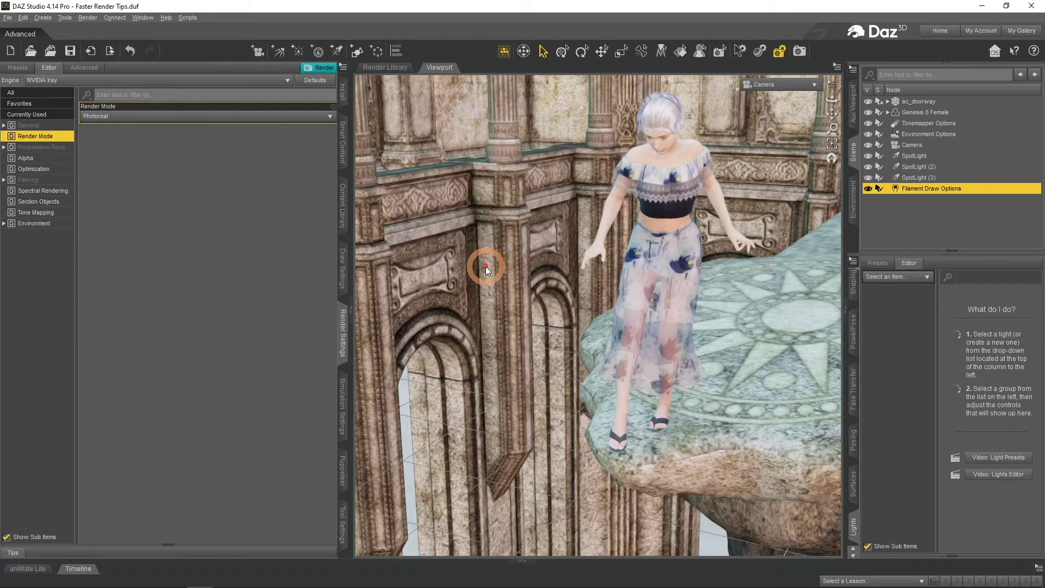
Set the render engine to Viewport and start a render
click(857, 393)
click(909, 269)
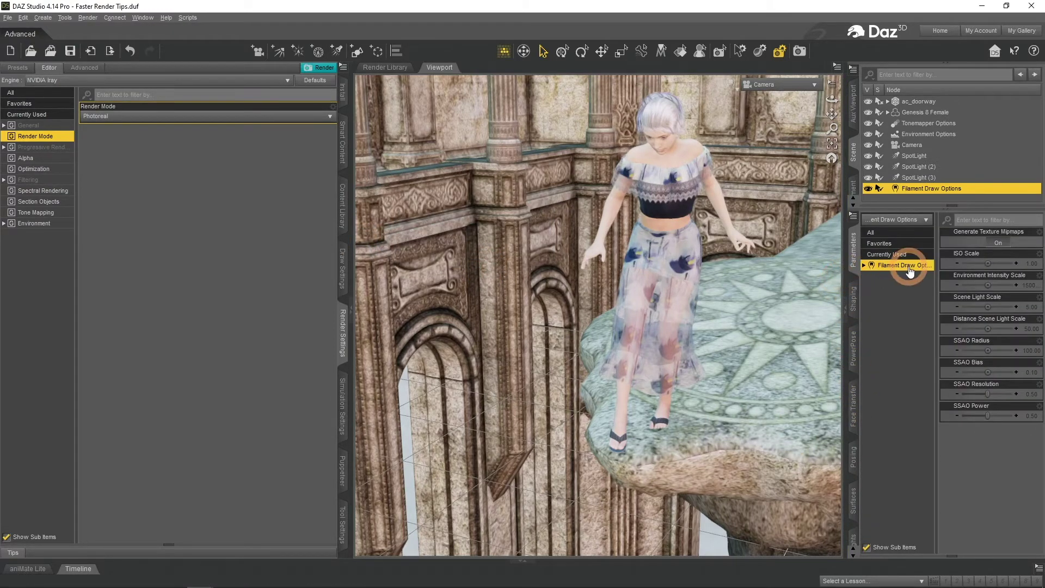
click(955, 275)
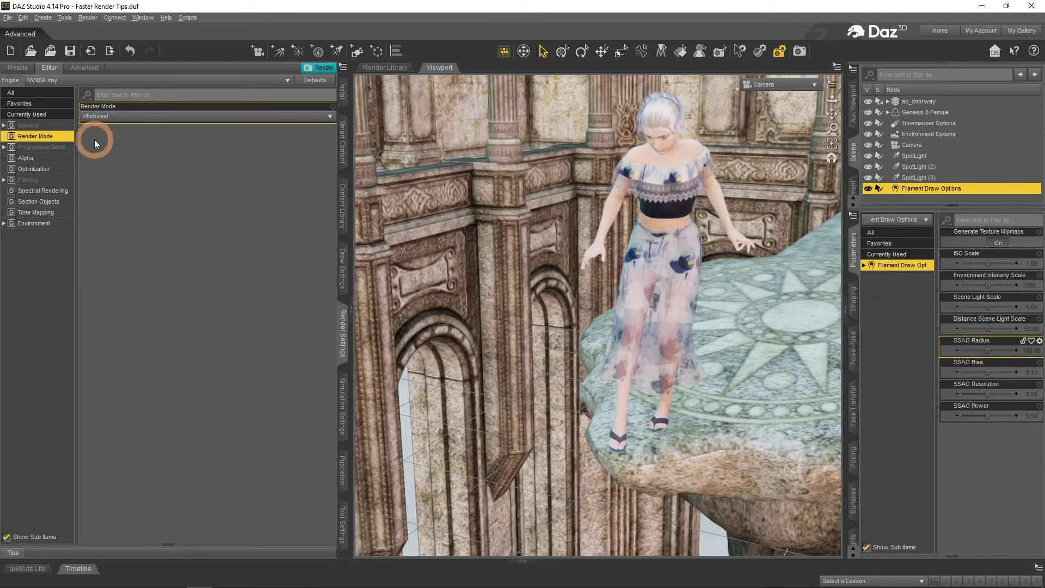
click(79, 80)
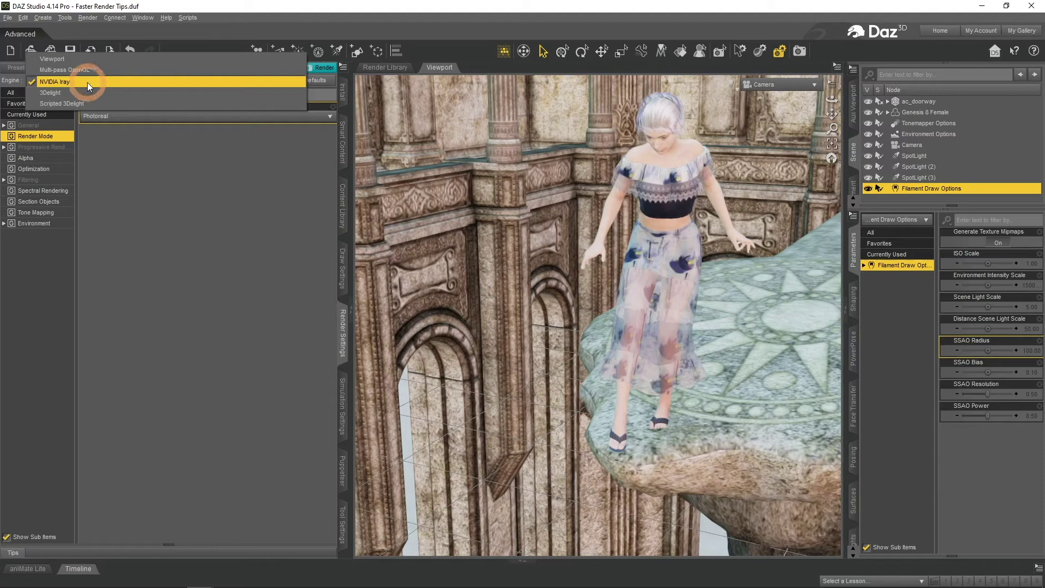
click(79, 61)
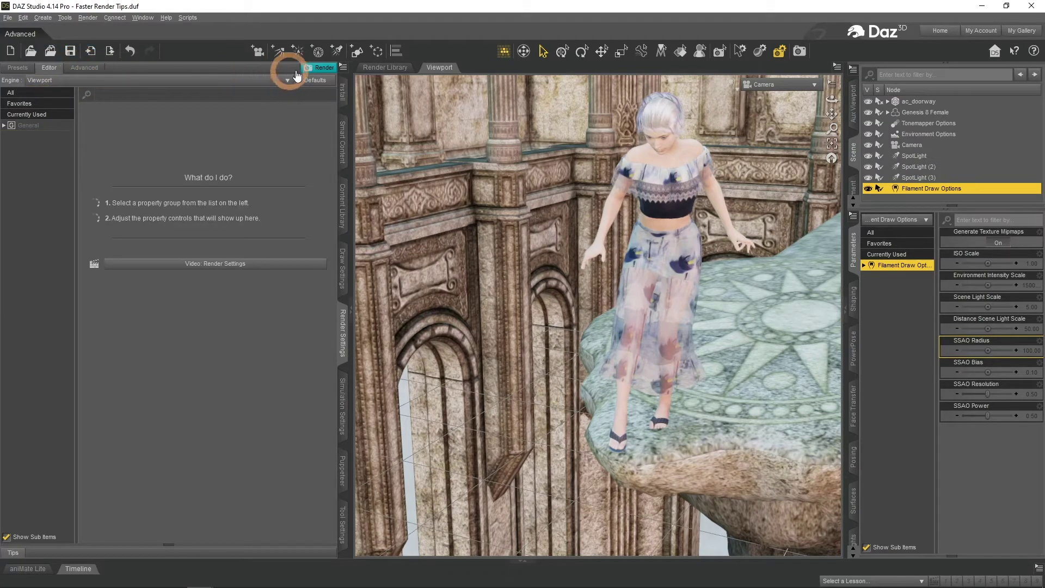
click(318, 68)
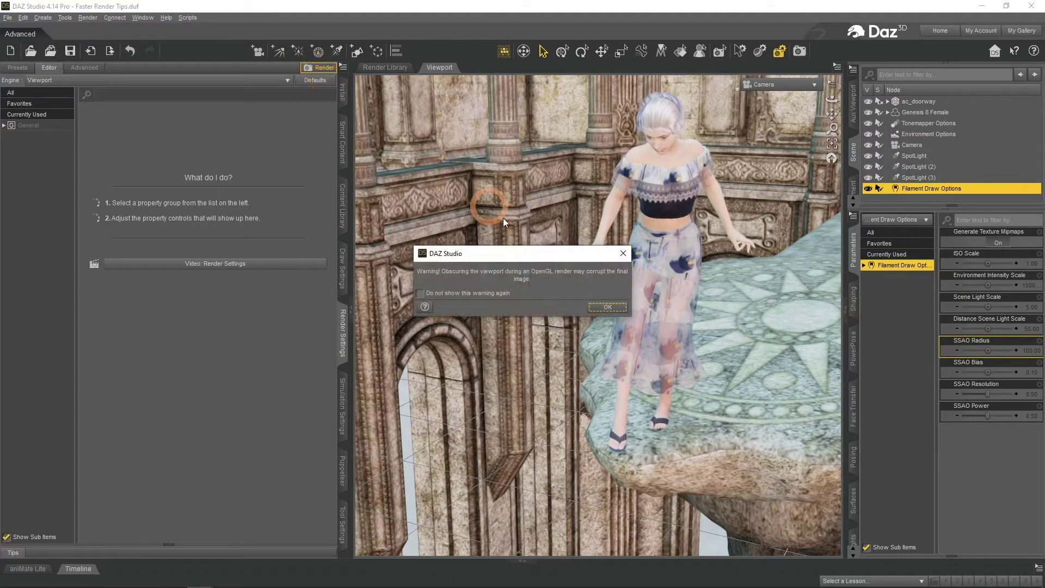
Dismiss the OpenGL warning, review the 0.03-second Viewport render, and close its window
click(606, 307)
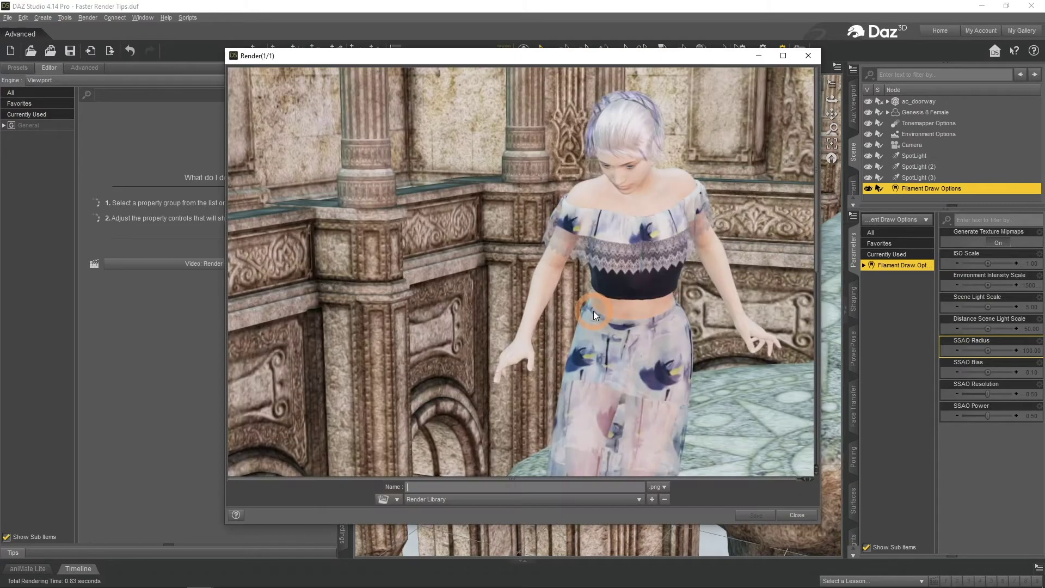
drag(813, 197, 770, 182)
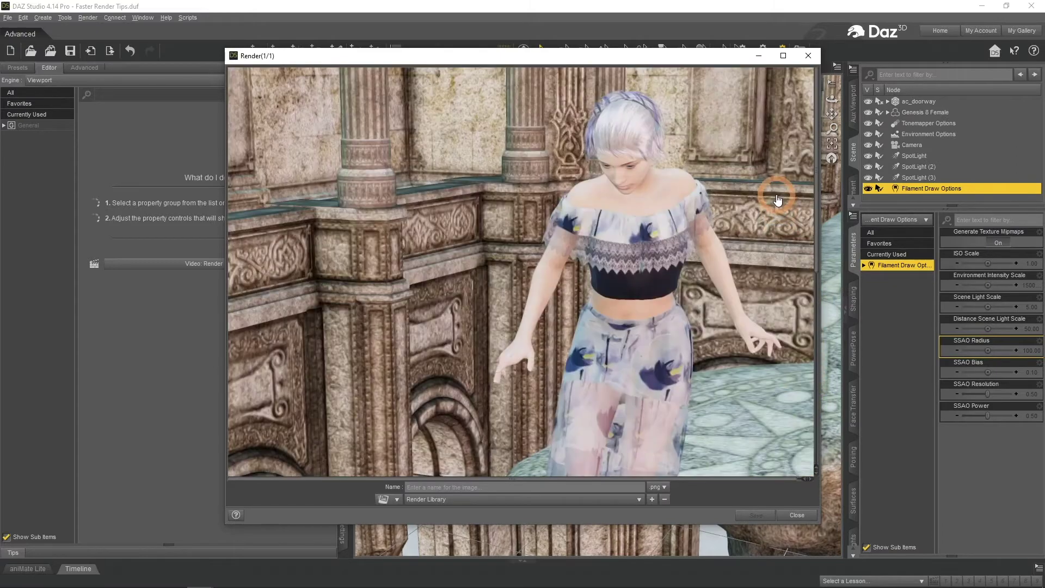
drag(502, 483, 582, 485)
click(517, 309)
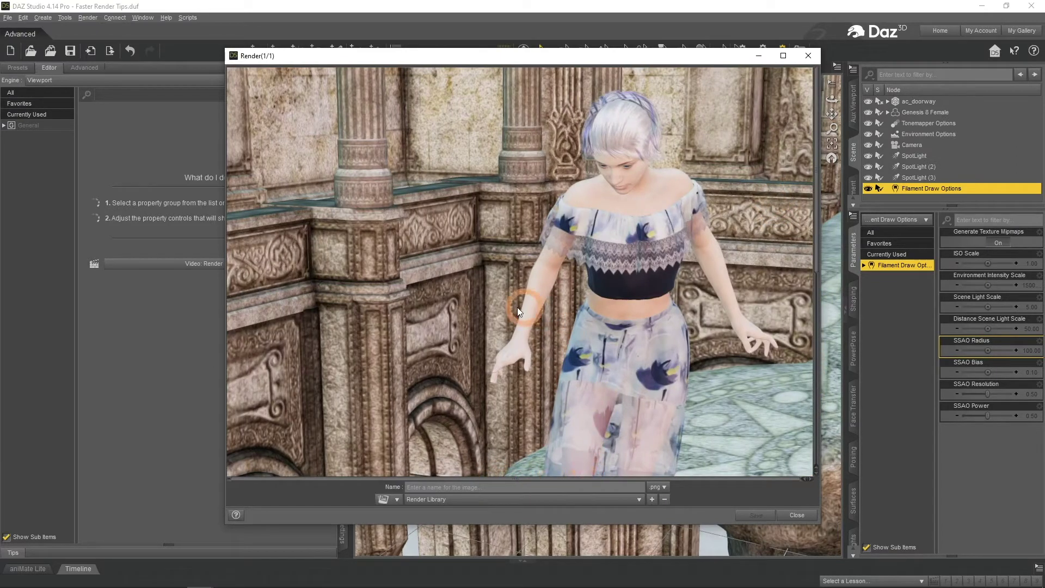
click(761, 192)
click(806, 55)
click(757, 60)
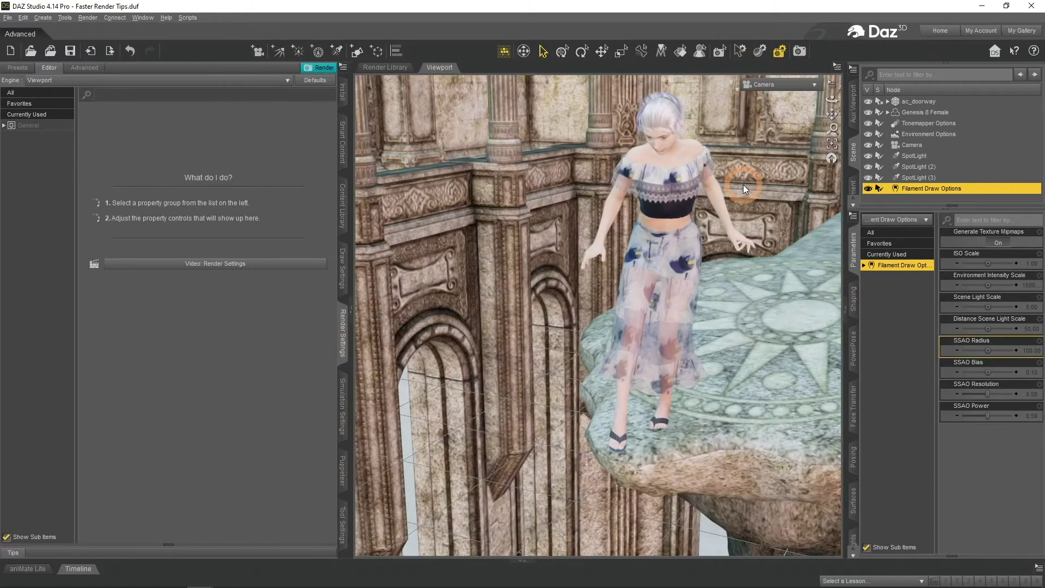
Switch the render engine back to NVIDIA Iray
click(145, 175)
click(85, 82)
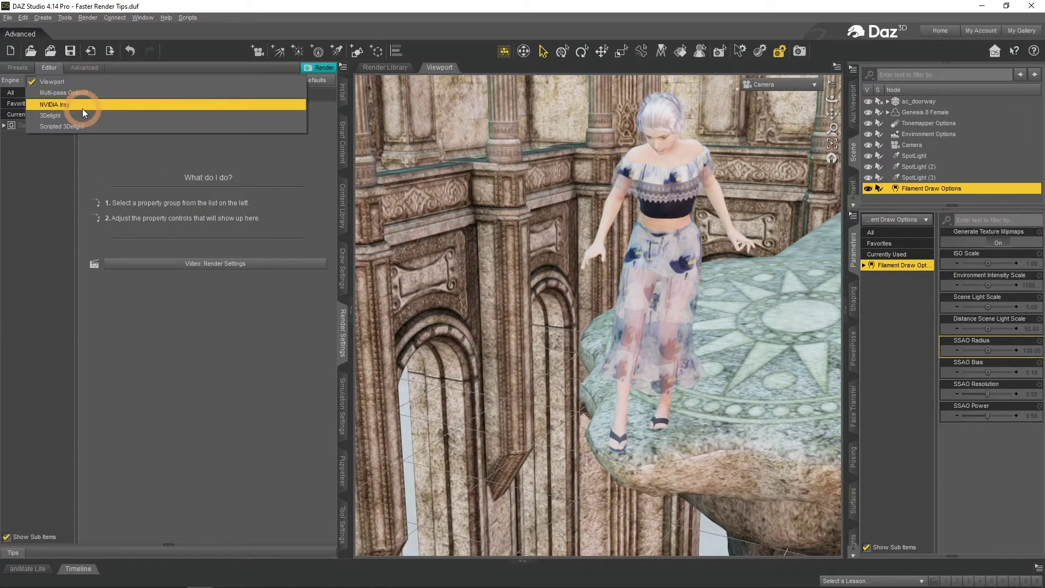
click(76, 106)
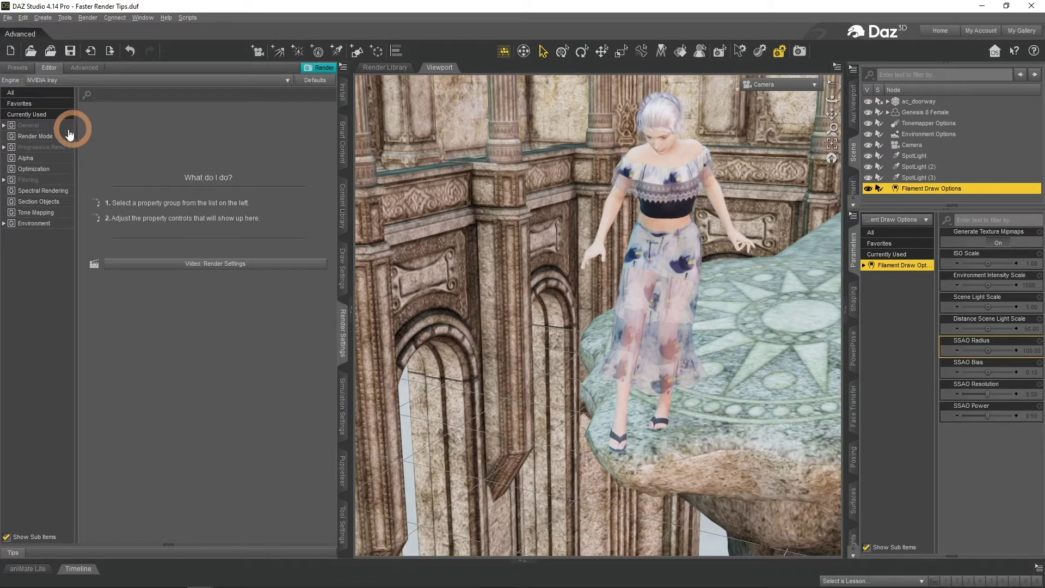
In General render settings, set Pixel Size 1080 × 1440 at 3:4 with the Custom preset
click(22, 127)
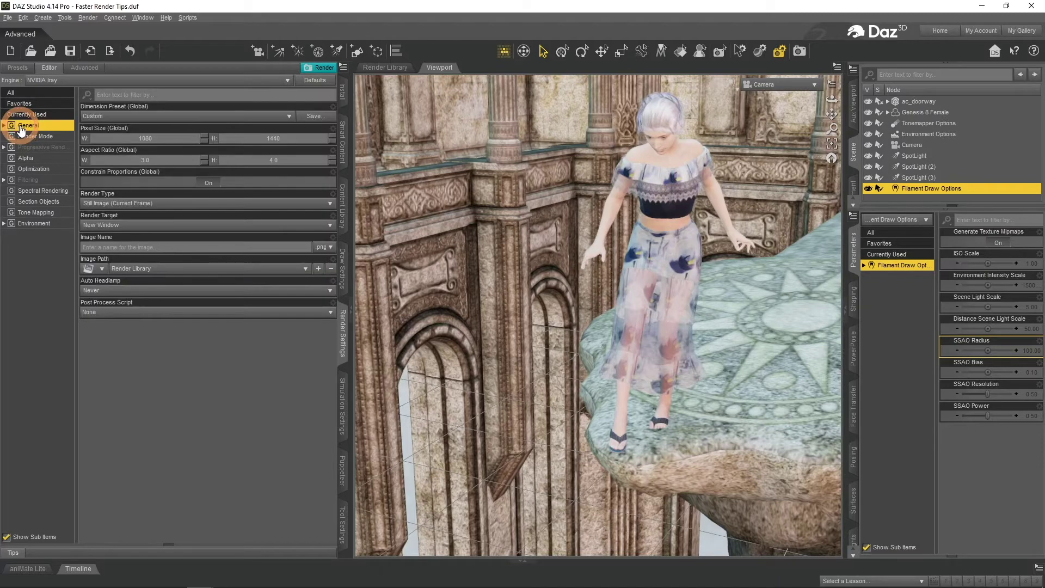
click(111, 137)
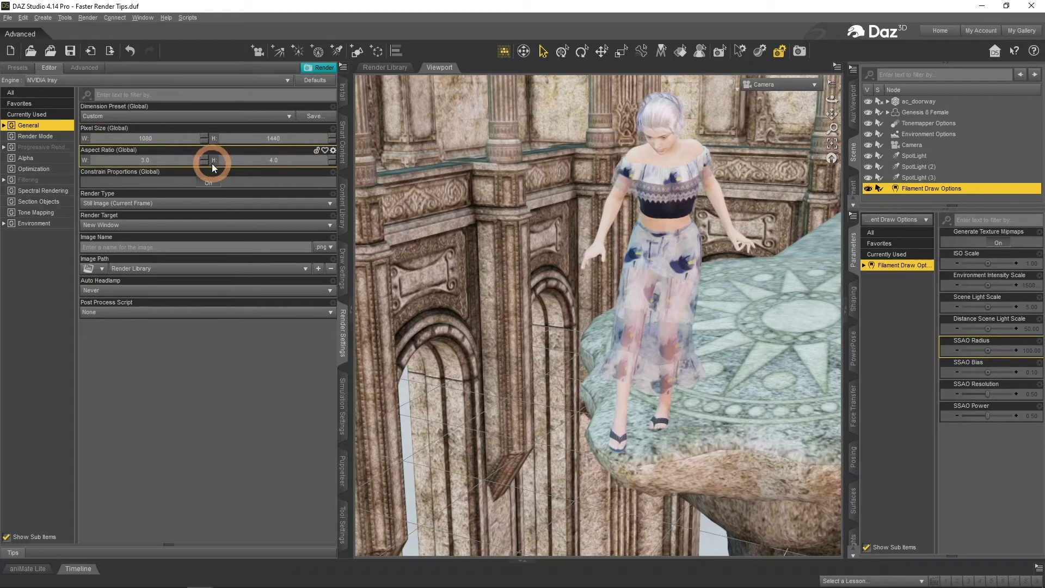
click(177, 121)
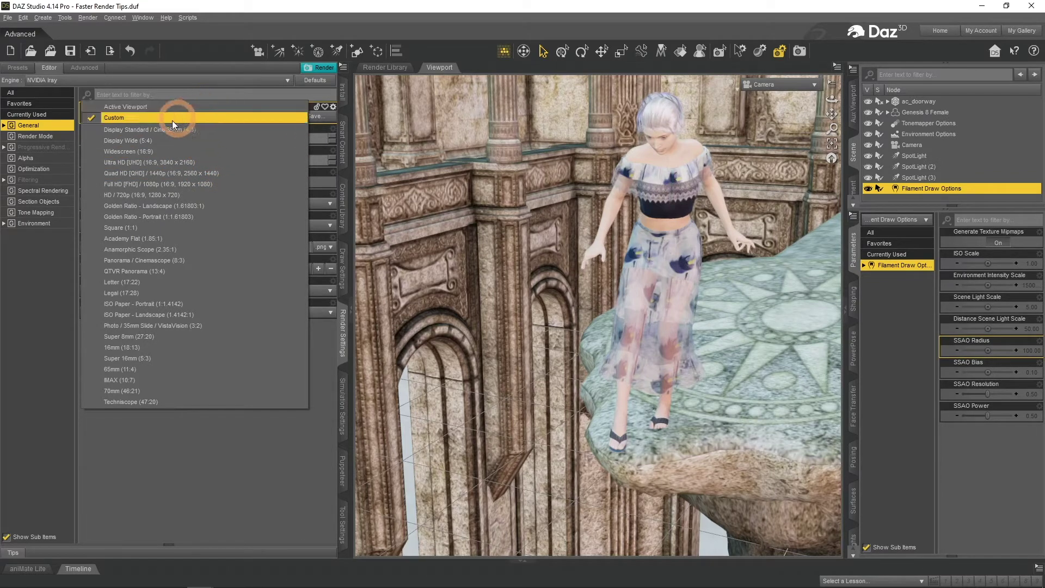
click(128, 119)
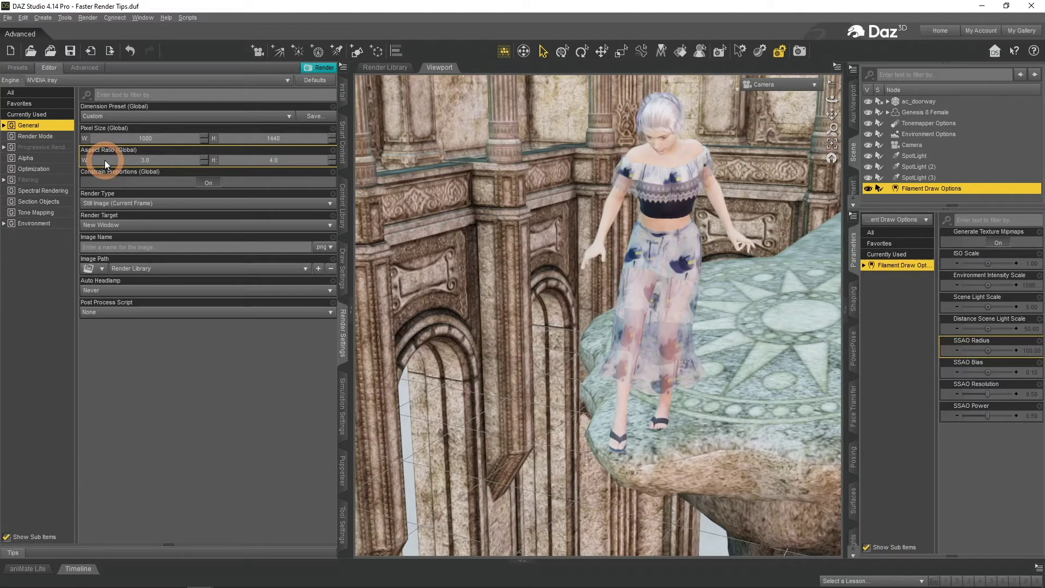
Change Iray Instancing Optimization from Auto to Speed in the Optimization settings
click(54, 148)
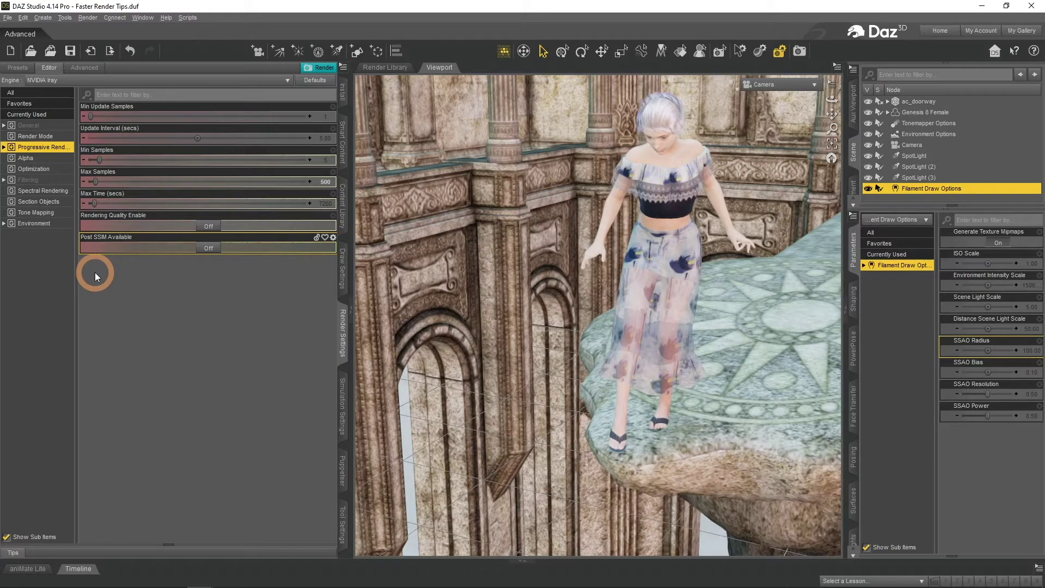
click(34, 170)
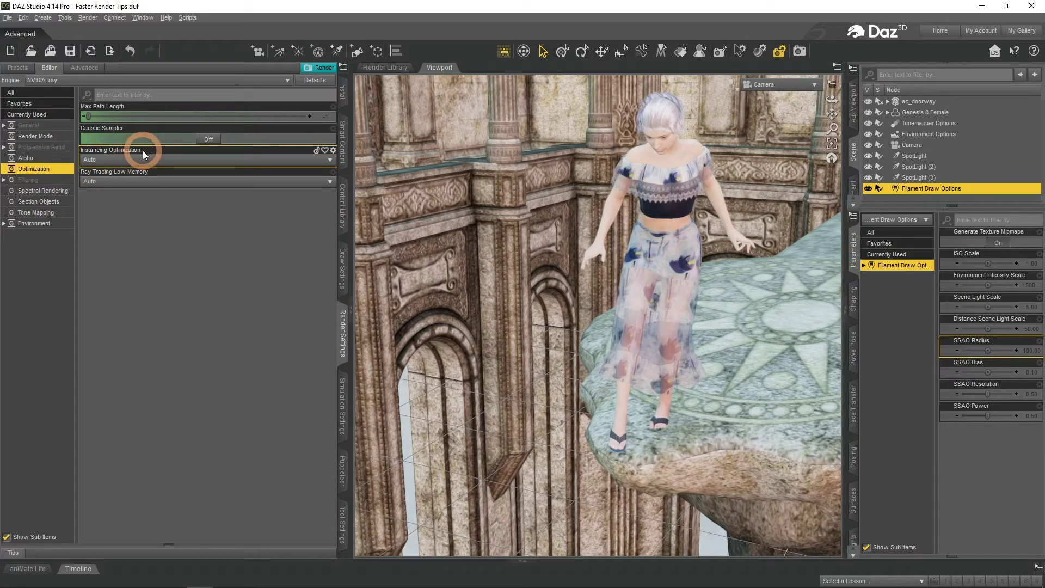
click(105, 159)
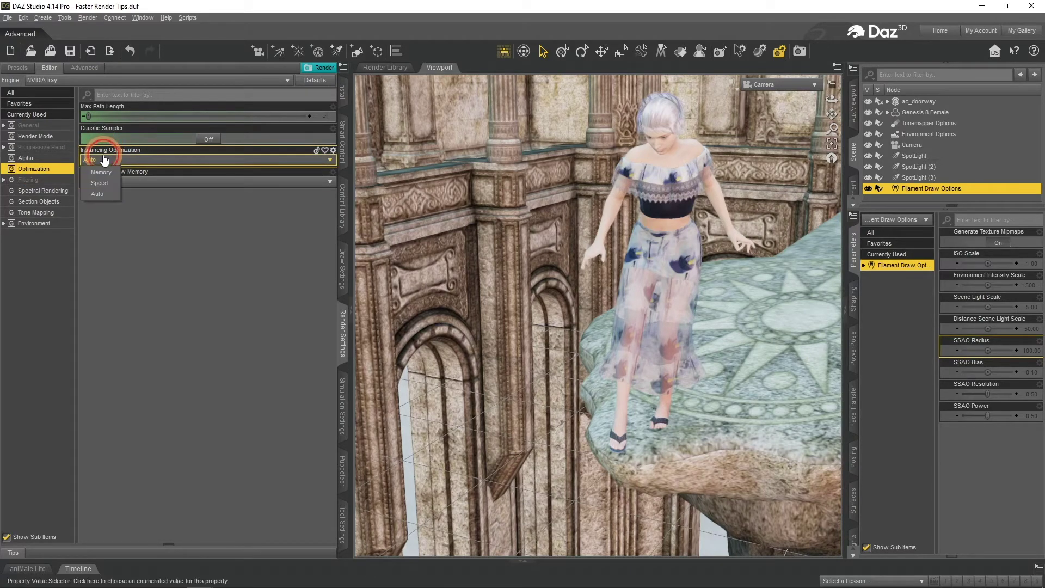
click(116, 185)
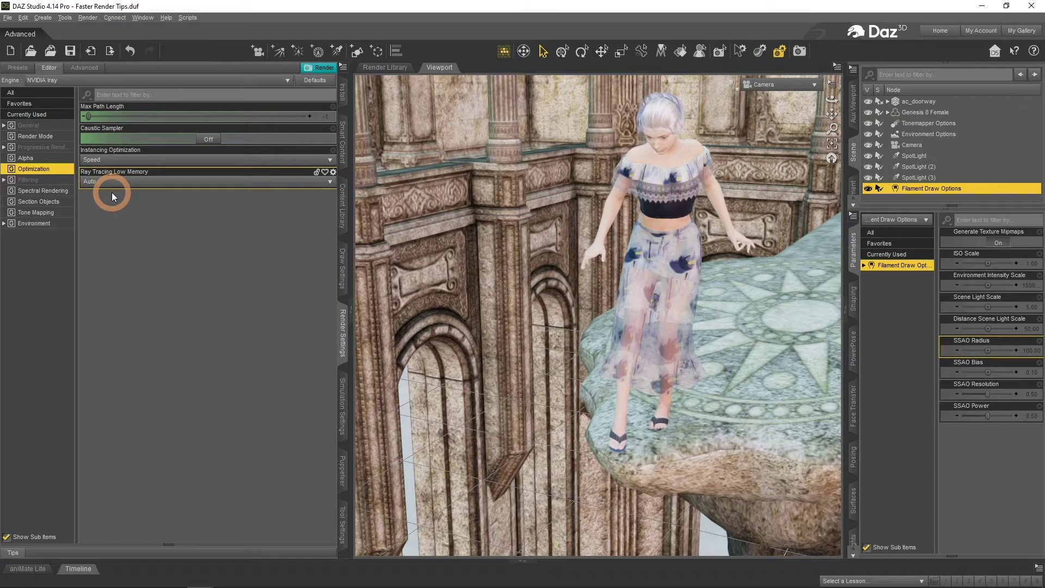
Under Filtering, keep the firefly filter on and turn Post Denoiser Available and Enable on
click(22, 182)
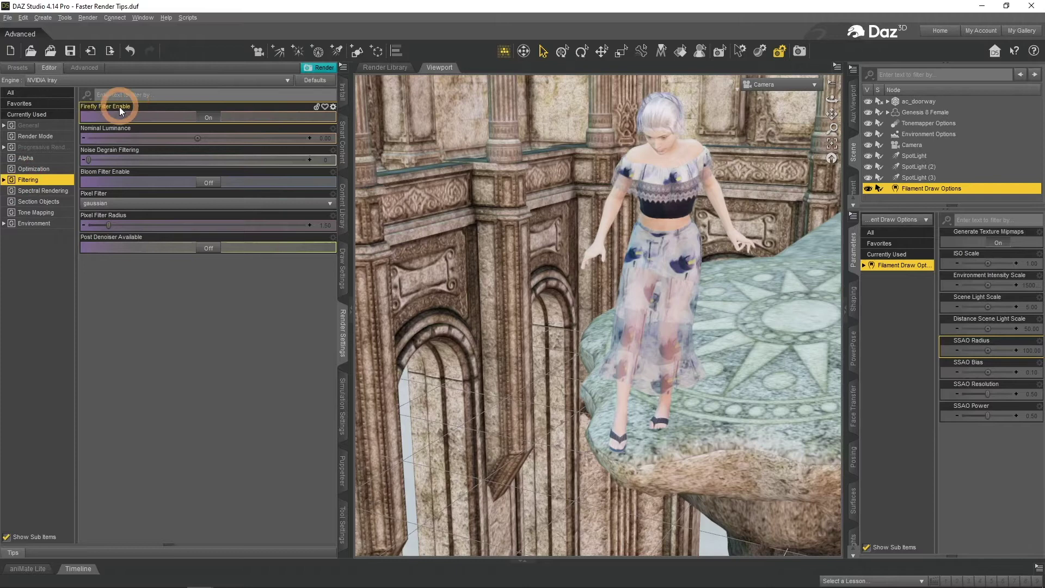
click(203, 120)
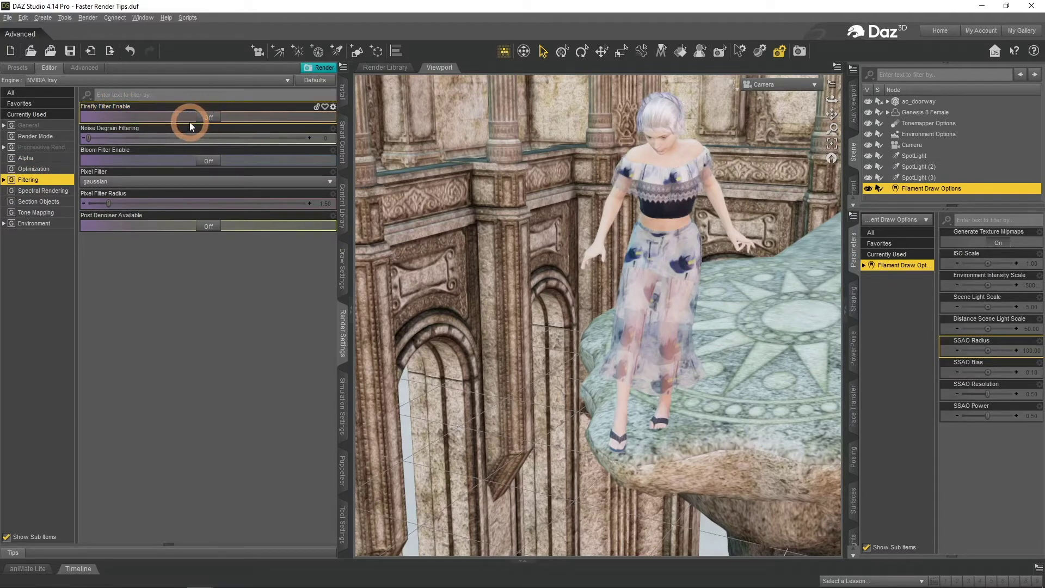
click(207, 121)
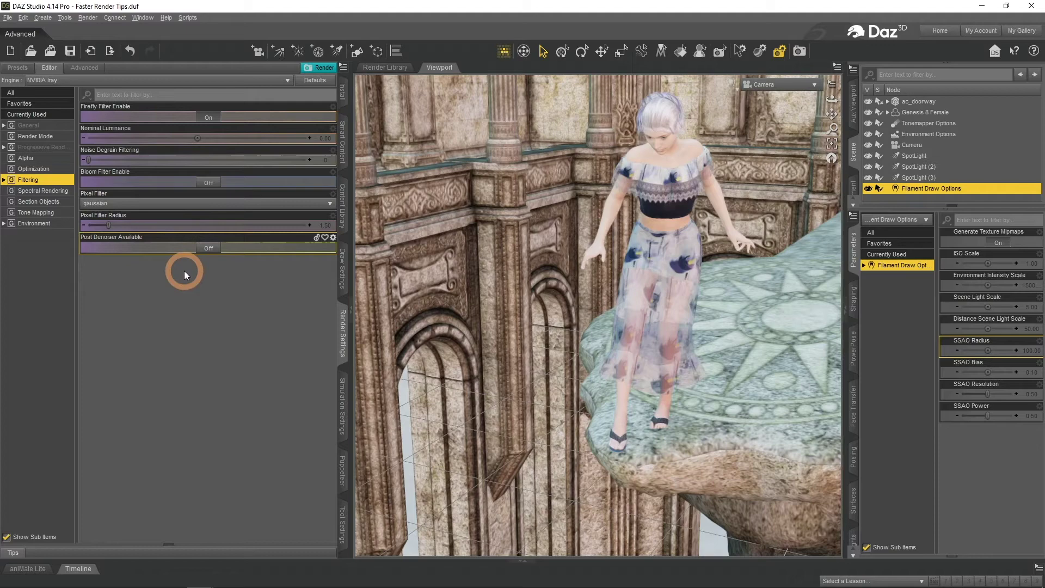
click(208, 248)
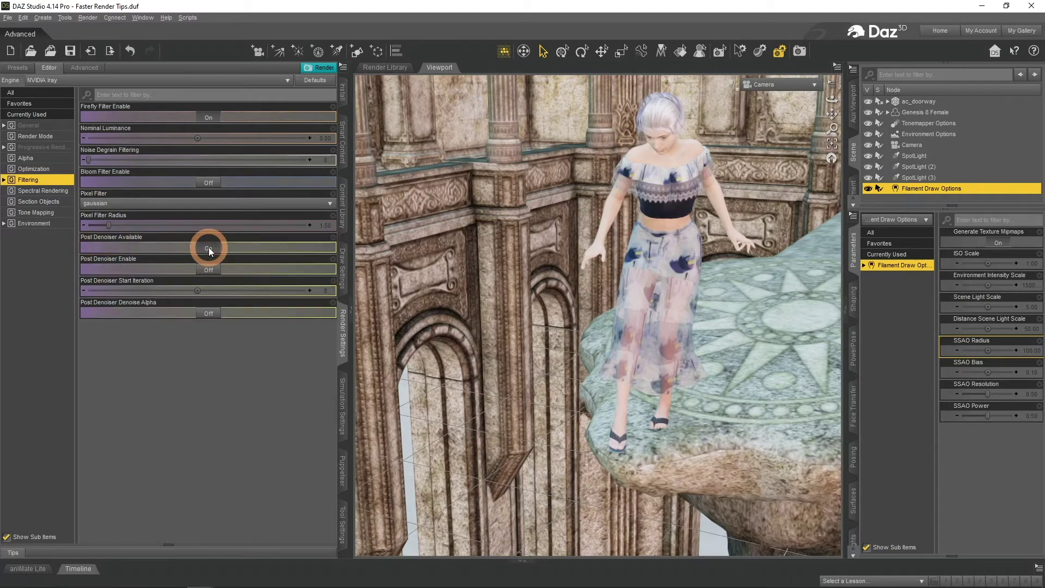
click(209, 270)
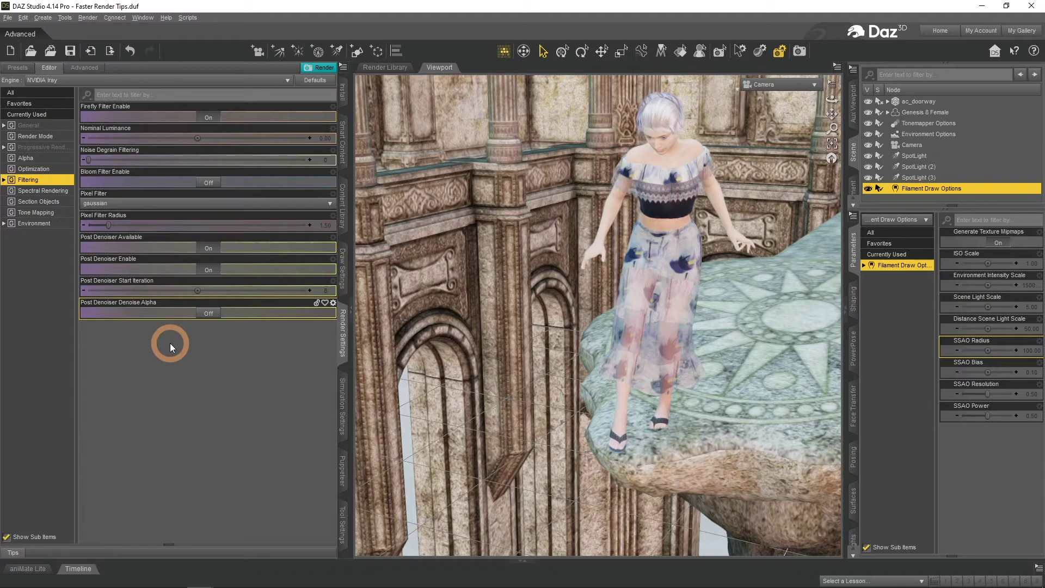
Lower Progressive Rendering Max Samples from 500 to 400, then undo the last viewport change
click(39, 148)
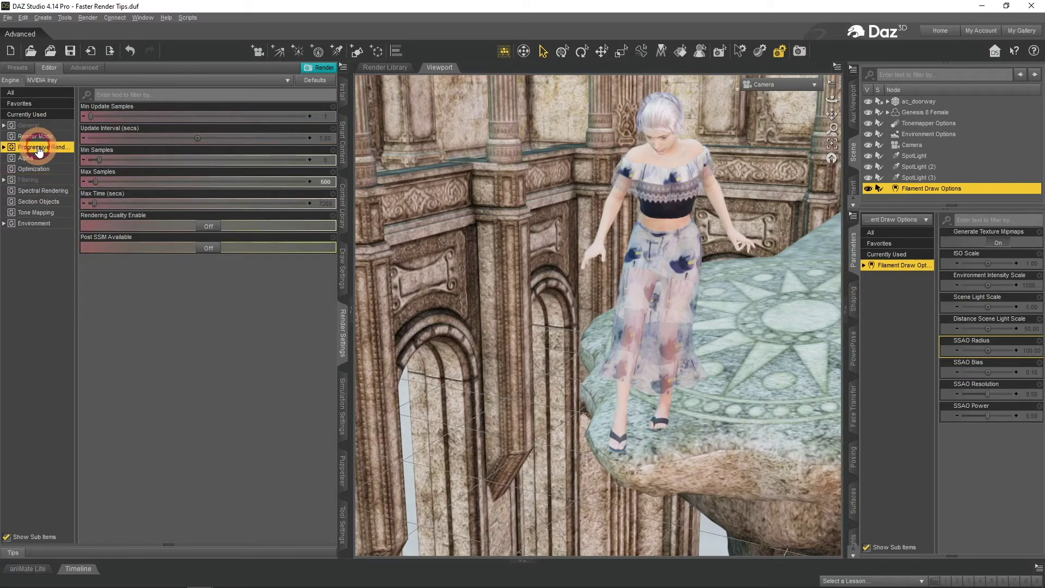
click(324, 183)
text(400)
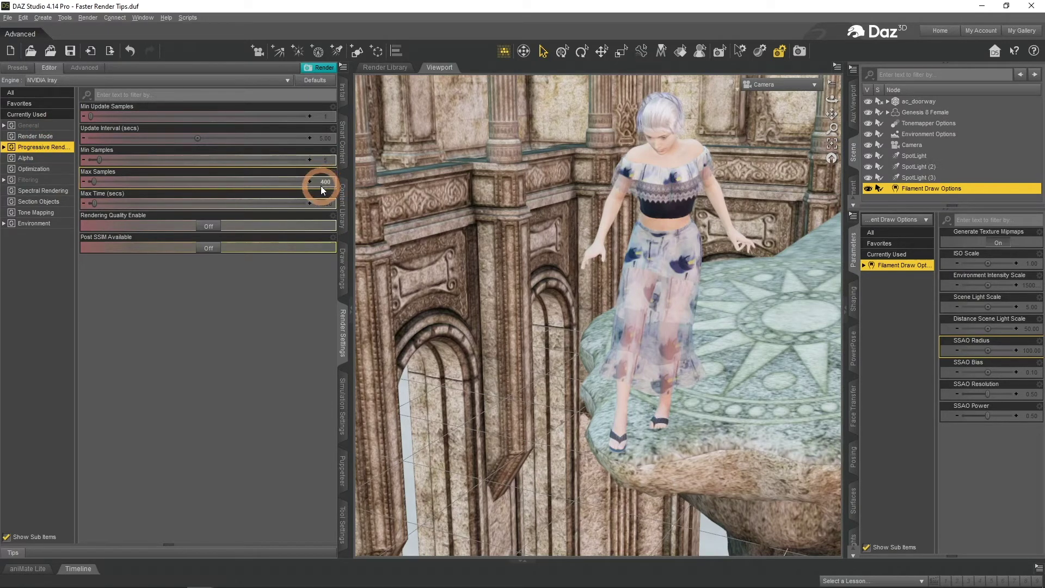
key(Return)
click(37, 180)
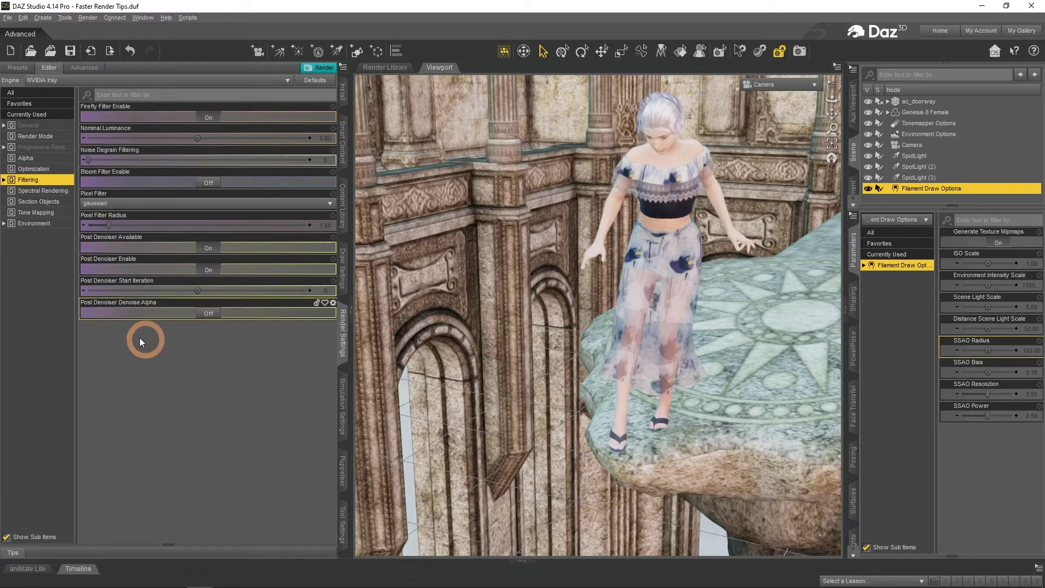
key(ctrl+z)
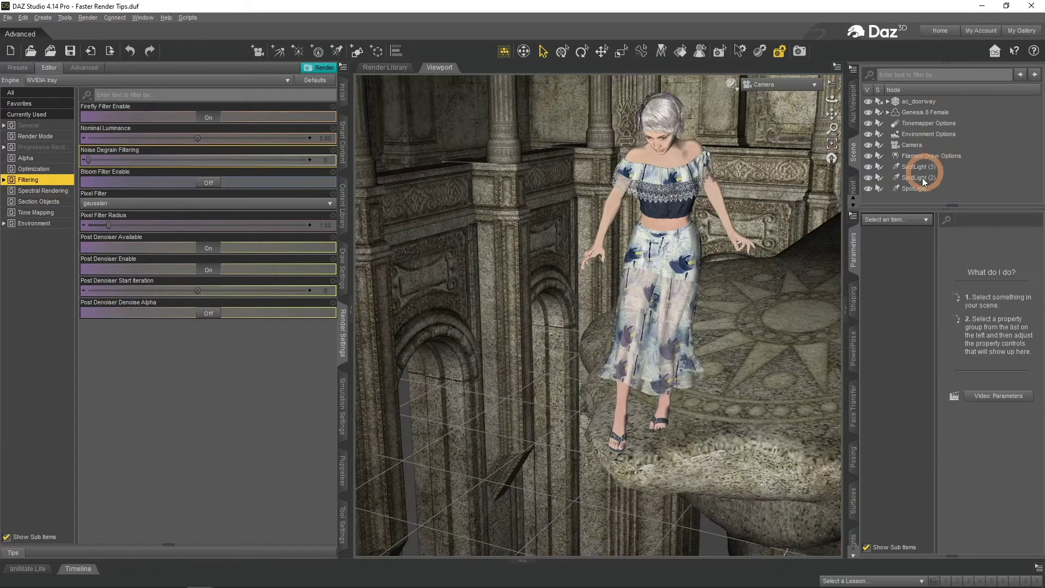
Inspect the figure in Perspective View, then return the viewport to the scene Camera
click(767, 92)
click(765, 94)
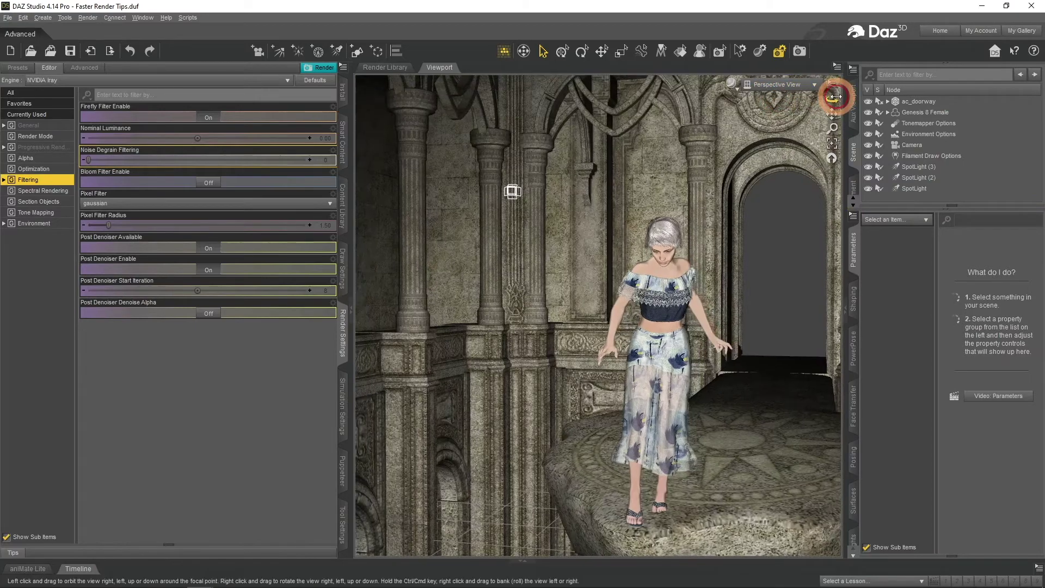
drag(832, 99, 832, 100)
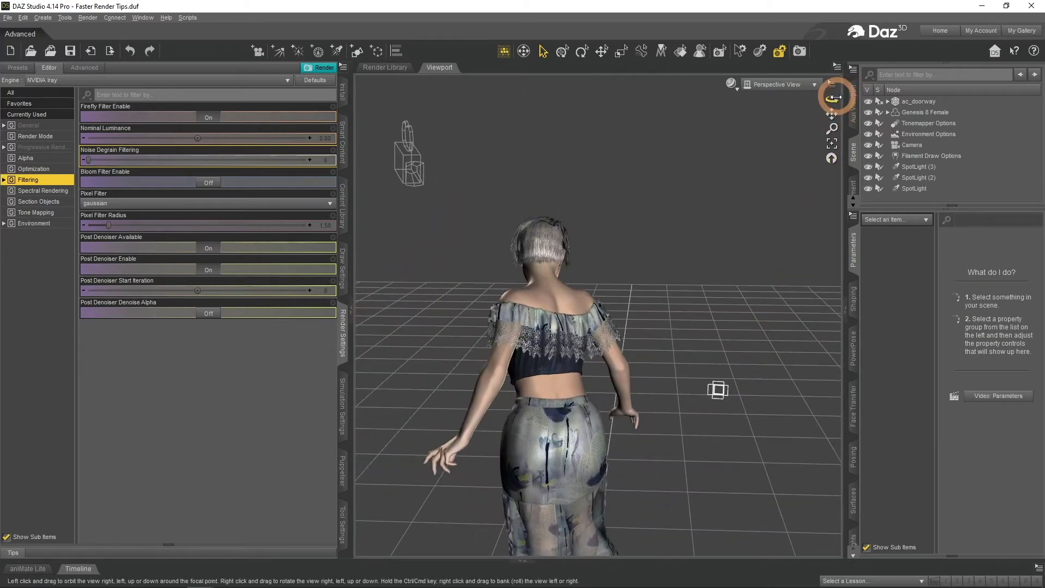
click(815, 85)
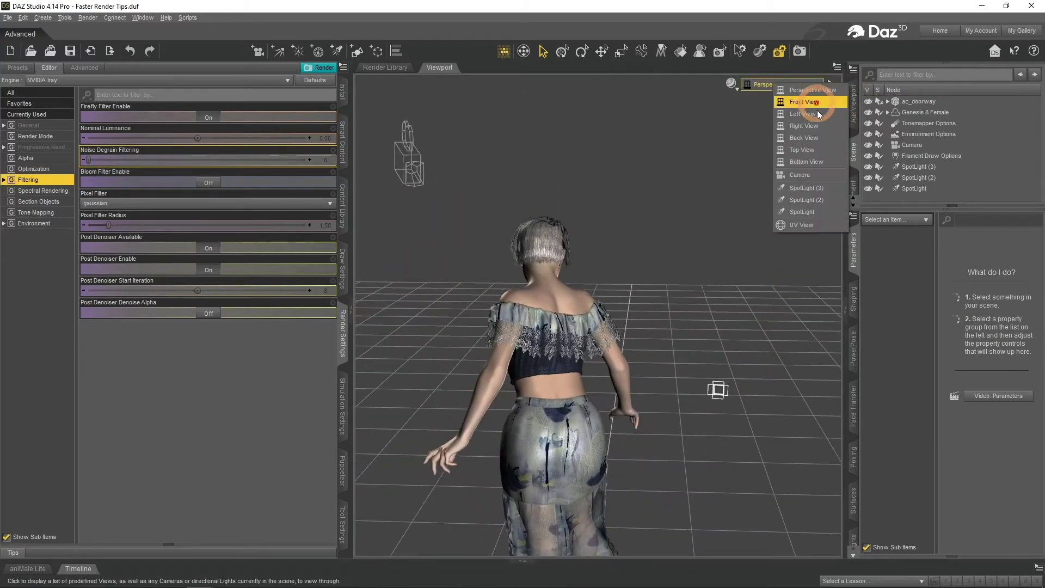
click(814, 175)
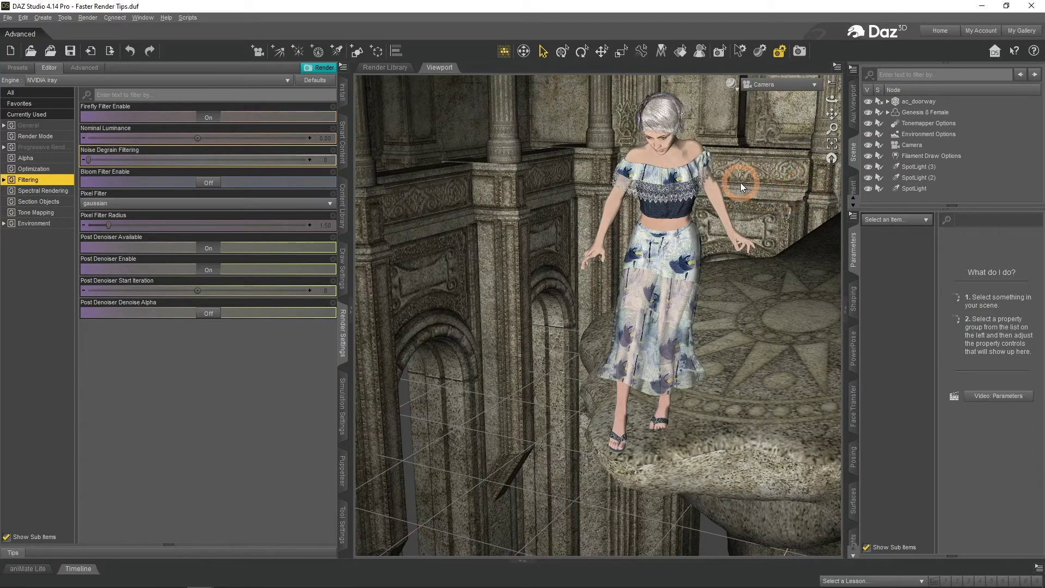
Select the three SpotLights in the Scene pane and delete them
click(916, 188)
ctrl+click(929, 175)
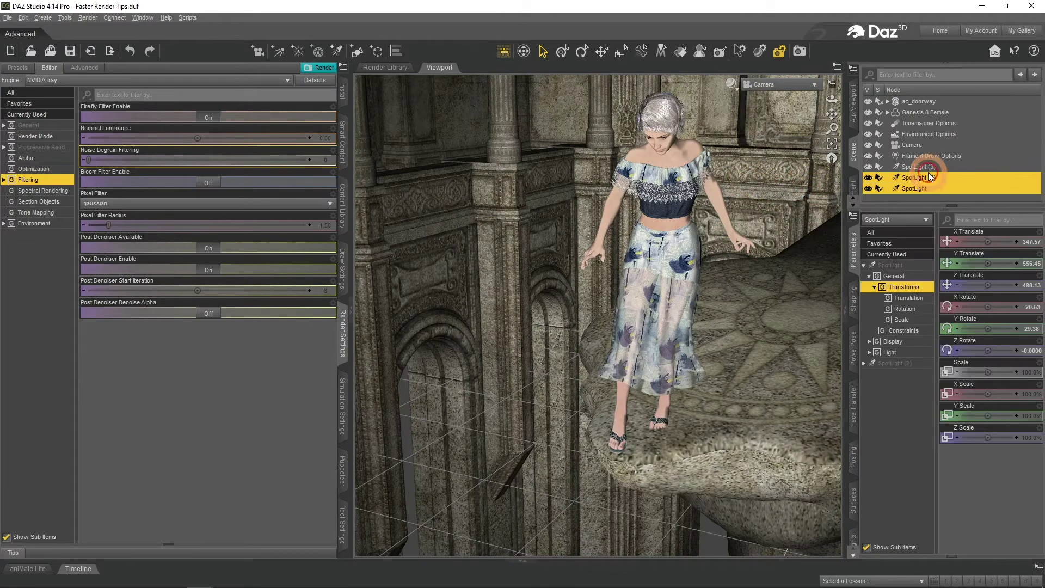
ctrl+click(929, 169)
right_click(939, 177)
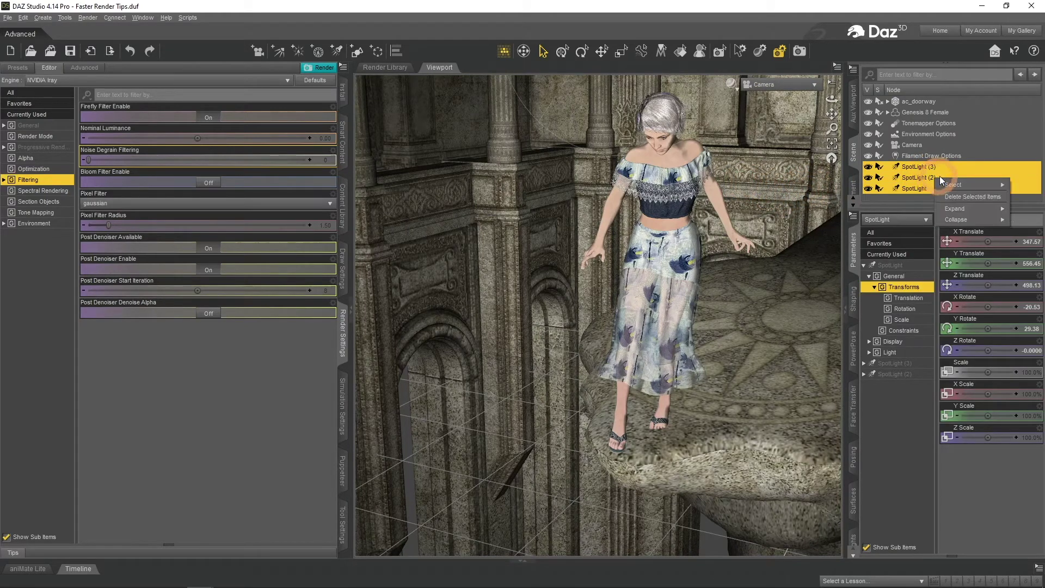
click(964, 197)
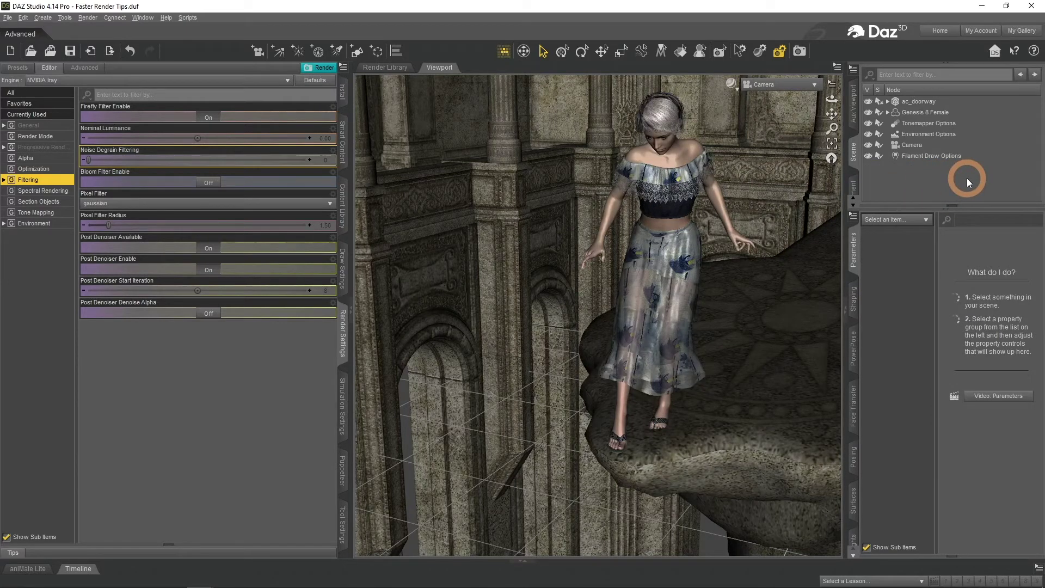
Set Environment Mode to Dome and Scene and render the woman on the platform
click(569, 299)
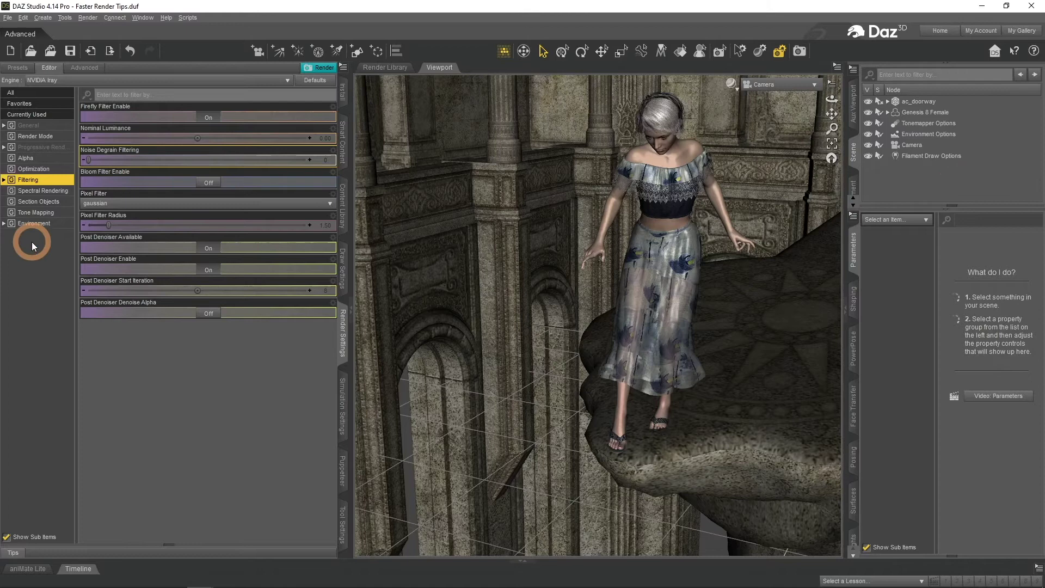
click(34, 225)
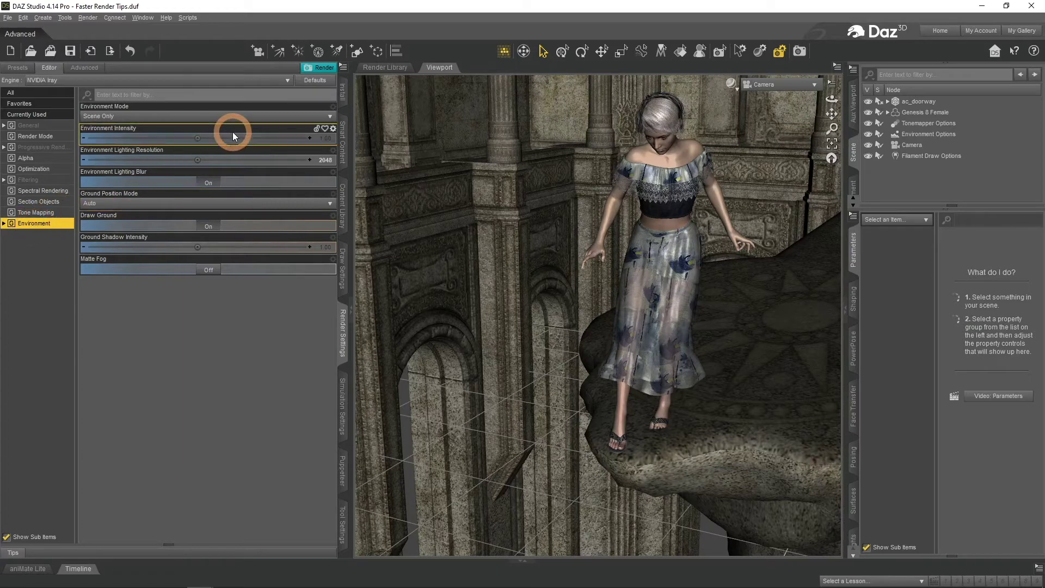
click(224, 117)
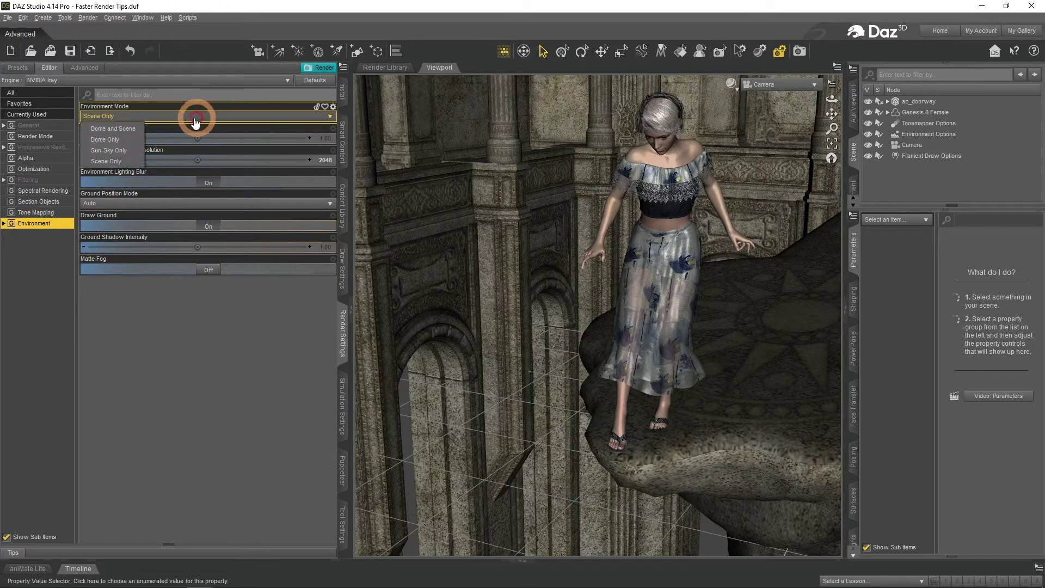
click(129, 125)
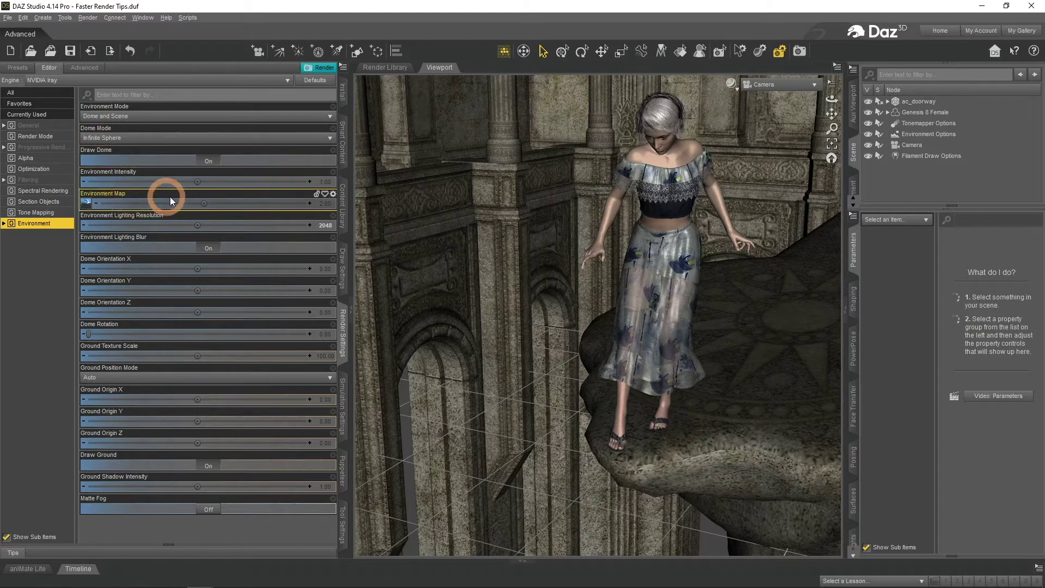
mouse_move(86, 206)
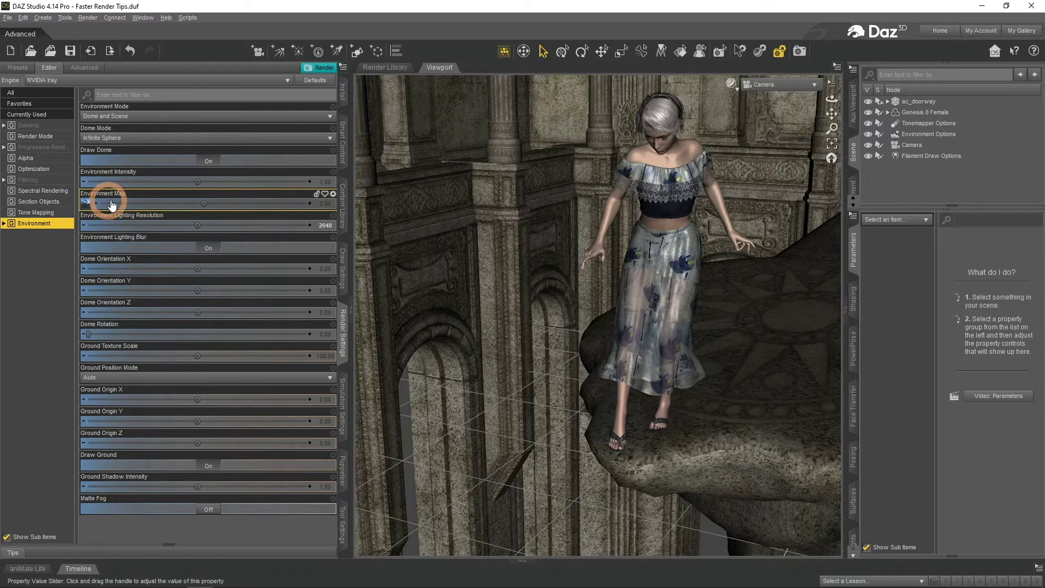
click(325, 69)
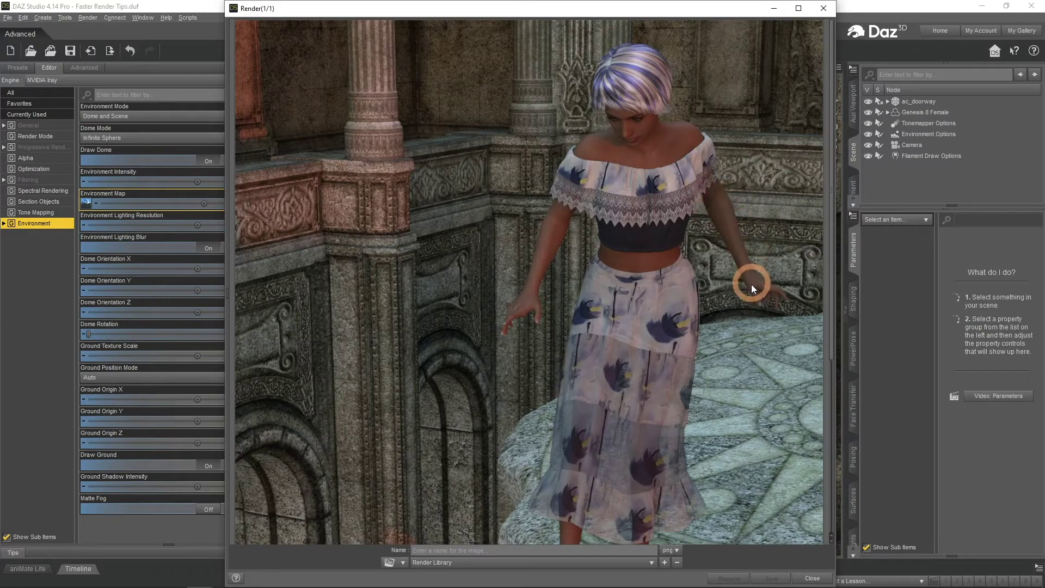
Close the finished render, set Environment Intensity to 2.00, and render again
scroll(752, 285, down, 3)
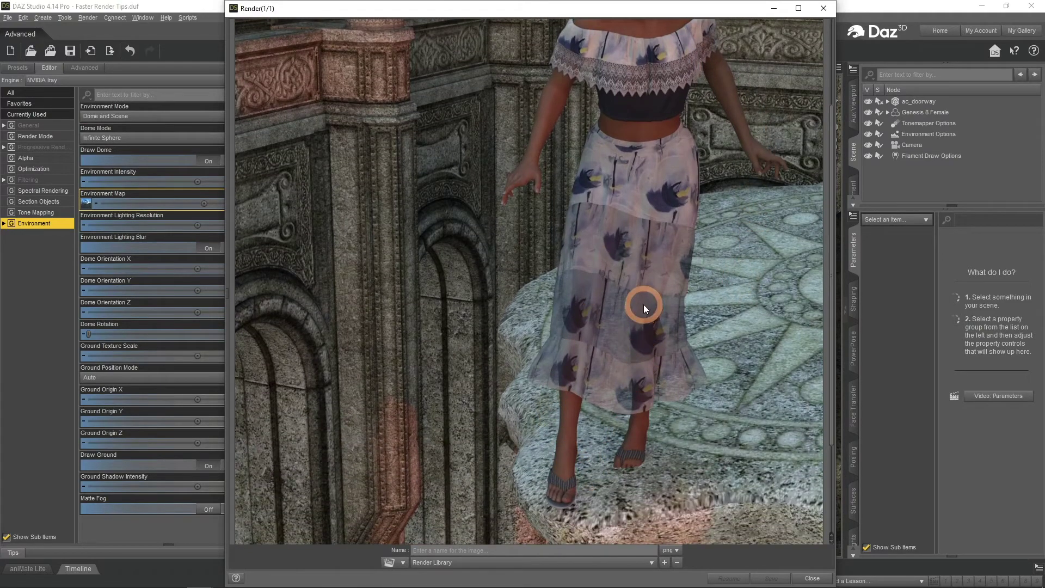
click(774, 8)
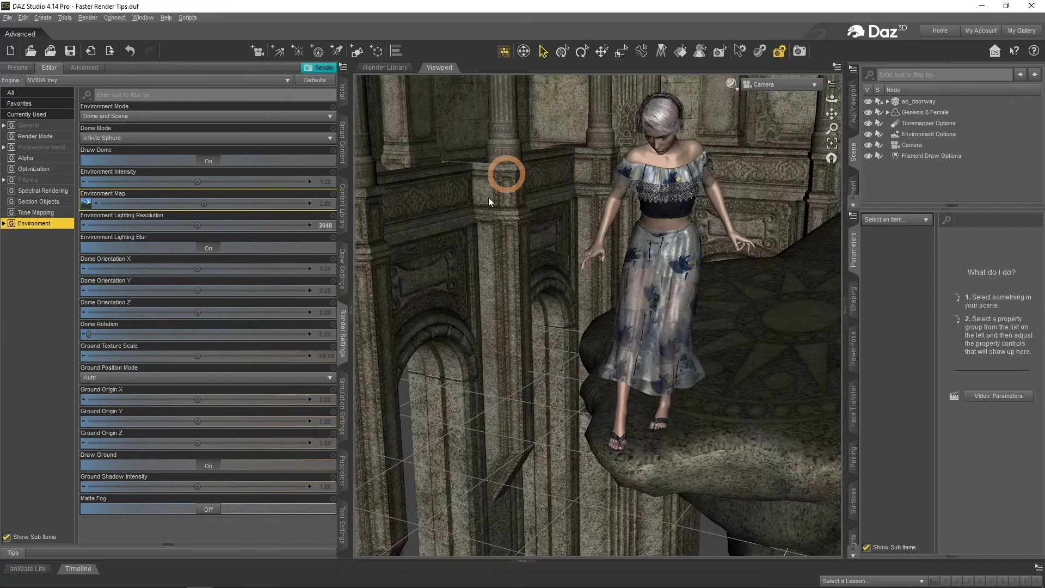
click(326, 185)
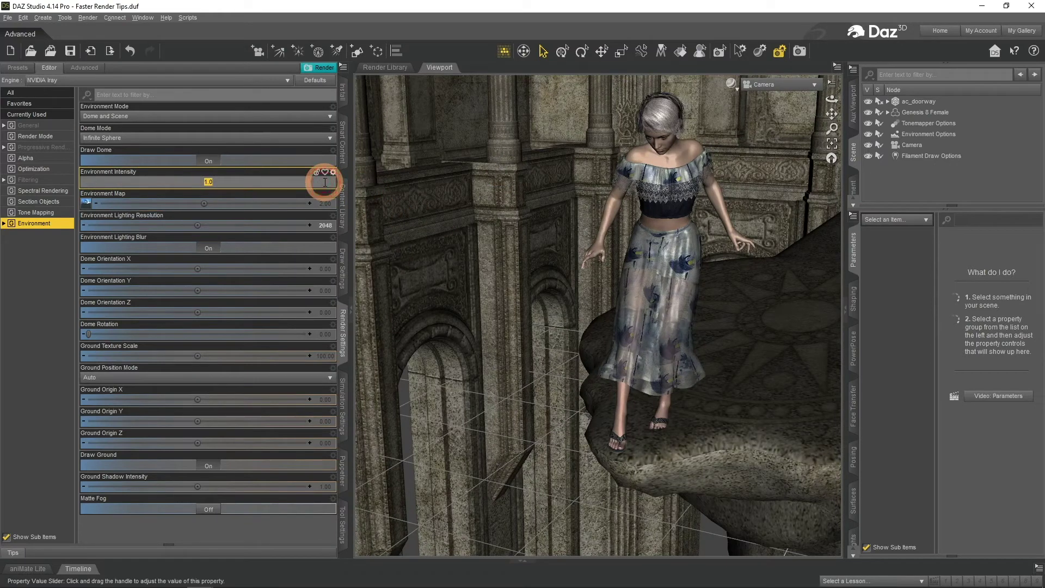
text(2)
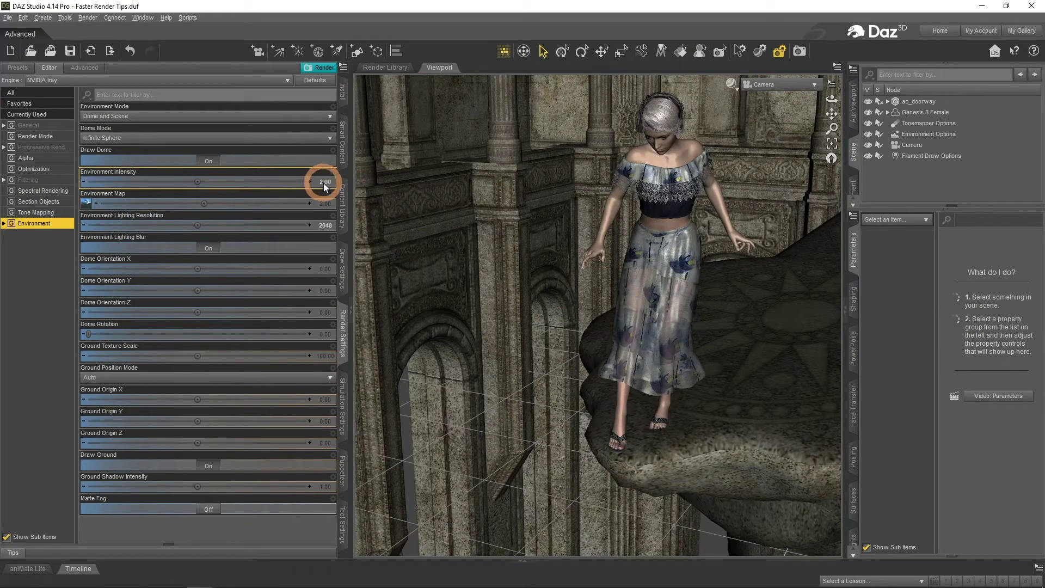
key(Return)
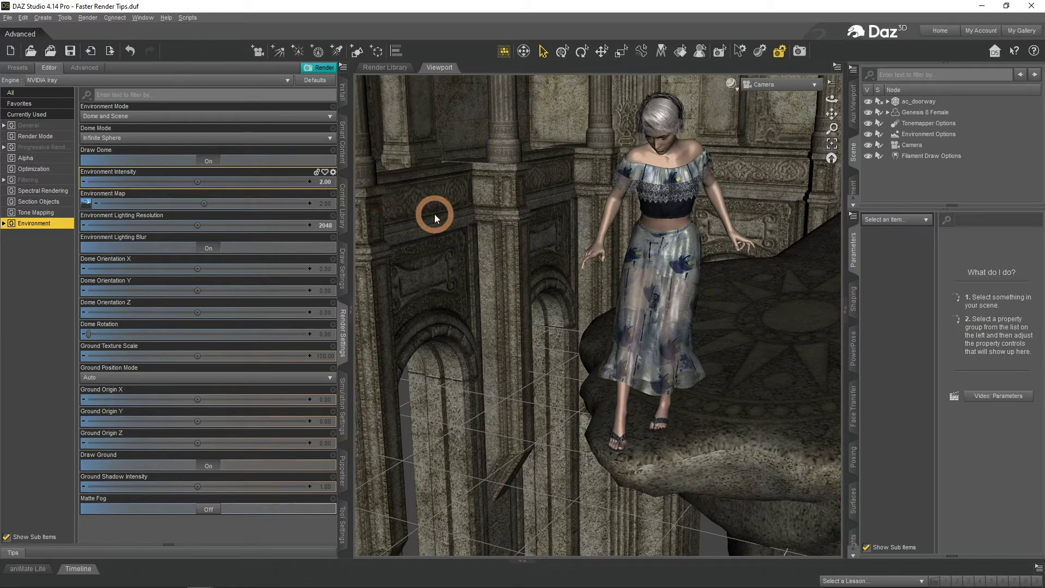
click(325, 70)
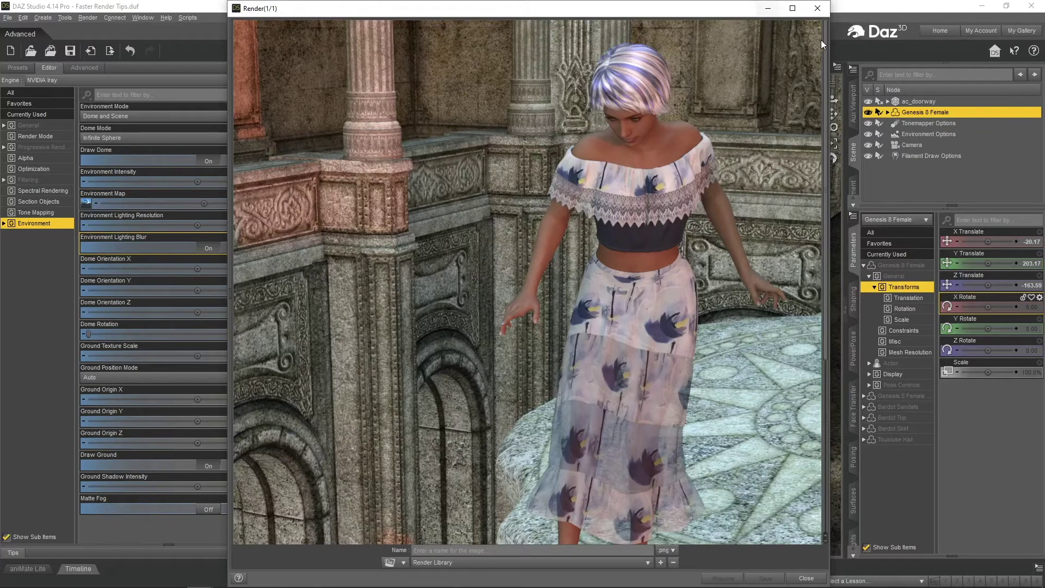
Scroll down through the brighter render image to check it
mouse_move(825, 50)
mouse_down()
mouse_move(832, 205)
mouse_move(829, 31)
mouse_up()
Open the DAZ Studio log file in Notepad from Help > Troubleshooting and scroll to its end
click(165, 17)
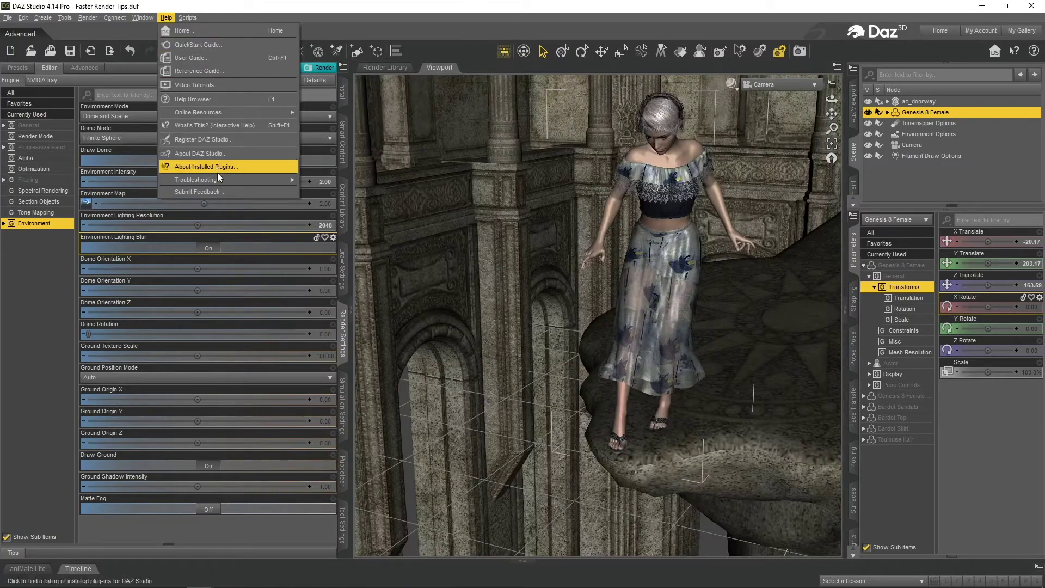
mouse_move(290, 179)
click(328, 193)
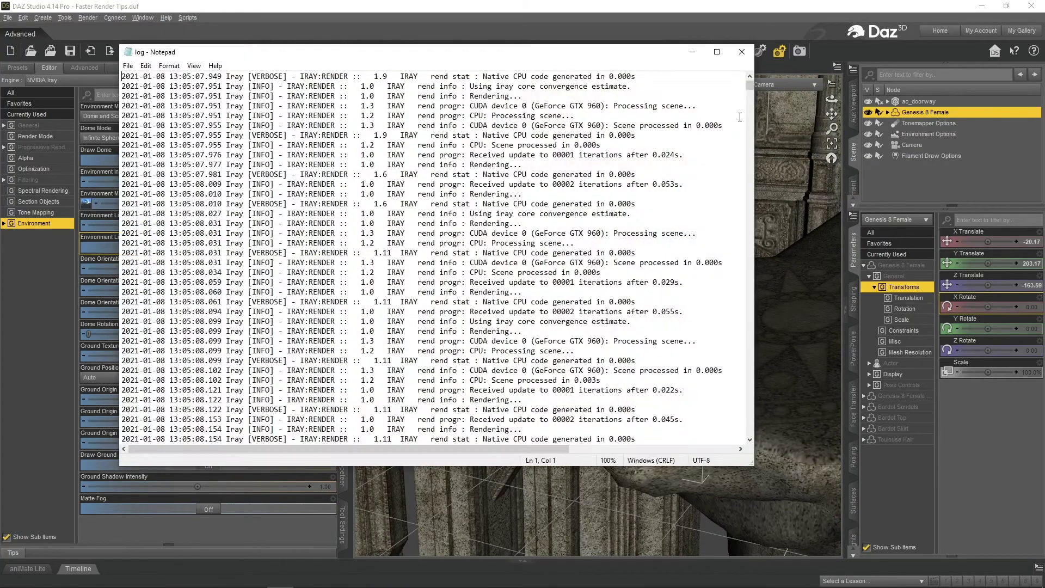
drag(750, 84, 753, 445)
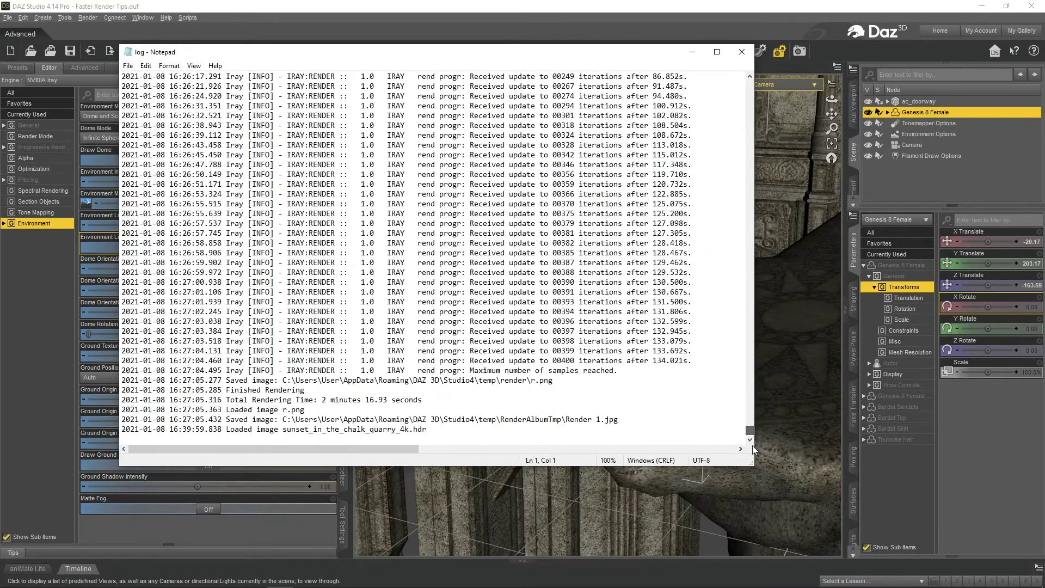
Name the render '2 minutes 16.93 seconds' using the copied Total Rendering Time, then minimize it
drag(424, 401, 323, 404)
key(ctrl+c)
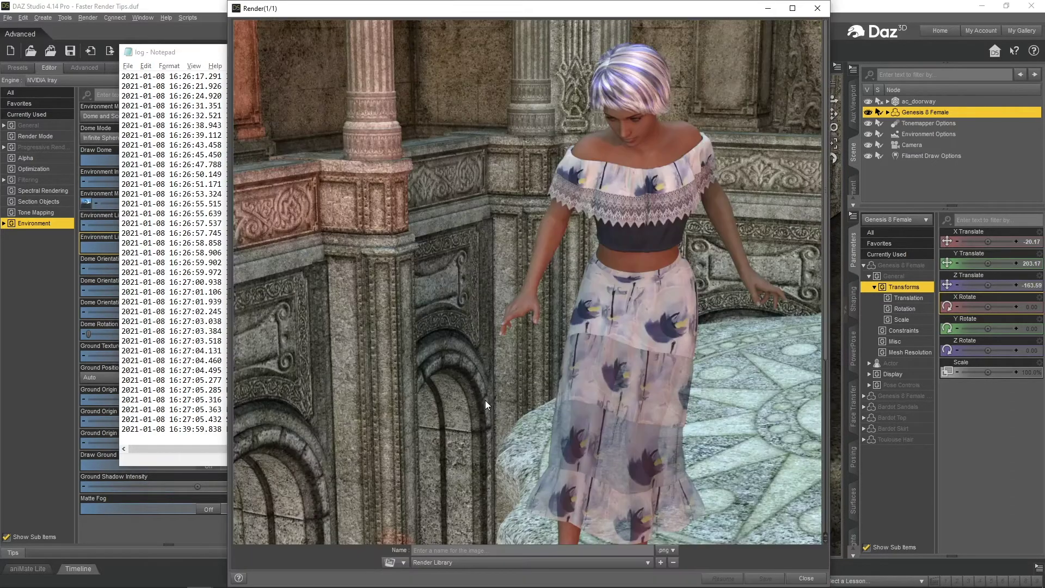
click(449, 550)
key(ctrl+v)
click(768, 8)
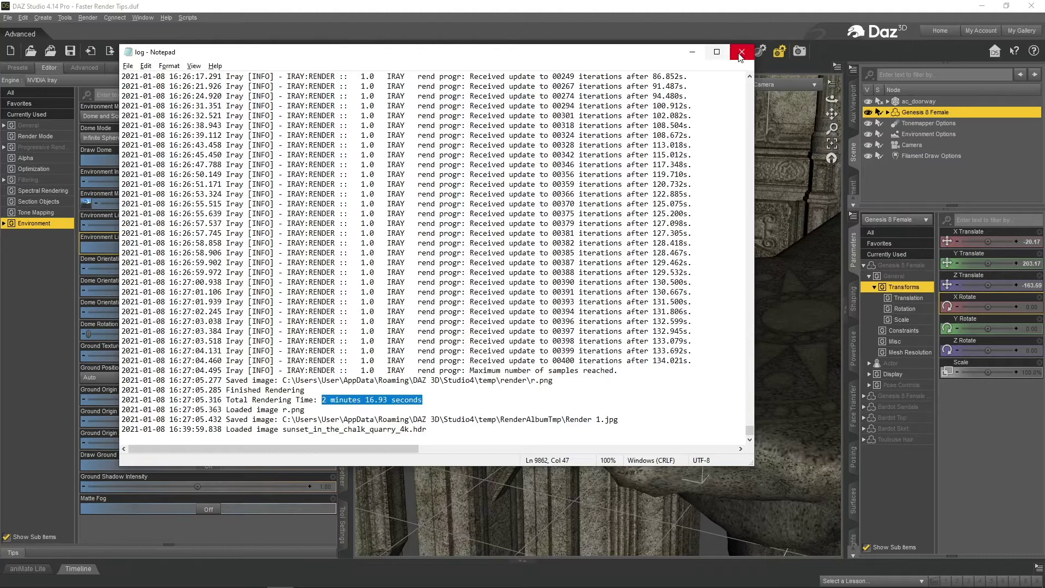
Minimize Notepad and double the render's pixel height to 2880 in General settings
click(702, 56)
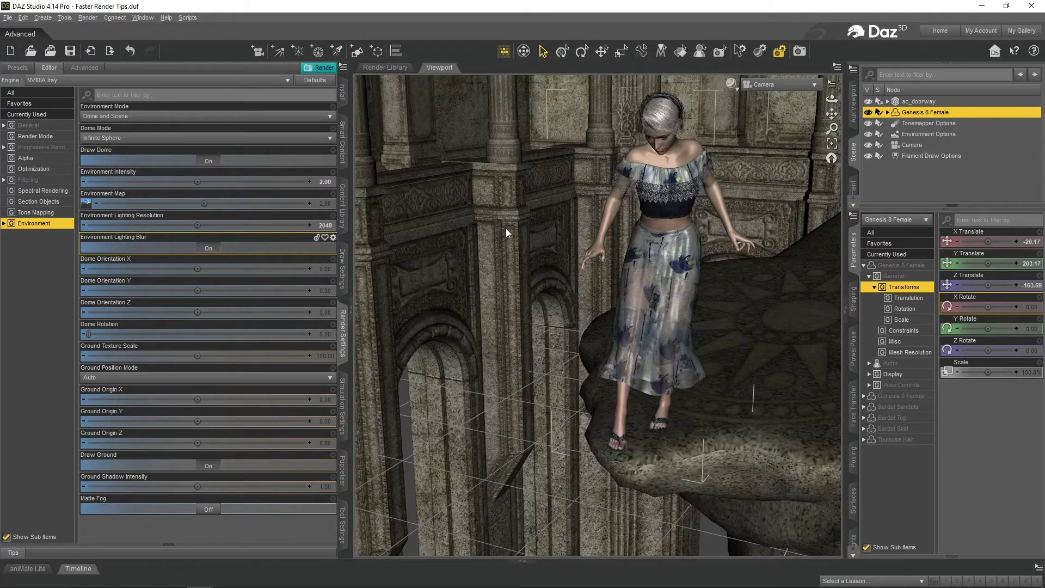
click(10, 236)
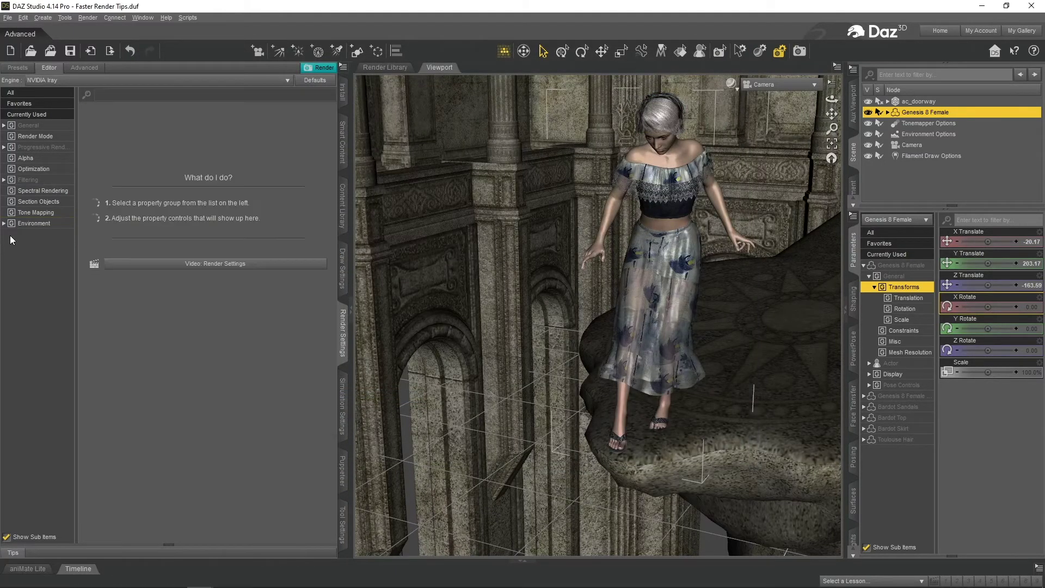
click(18, 249)
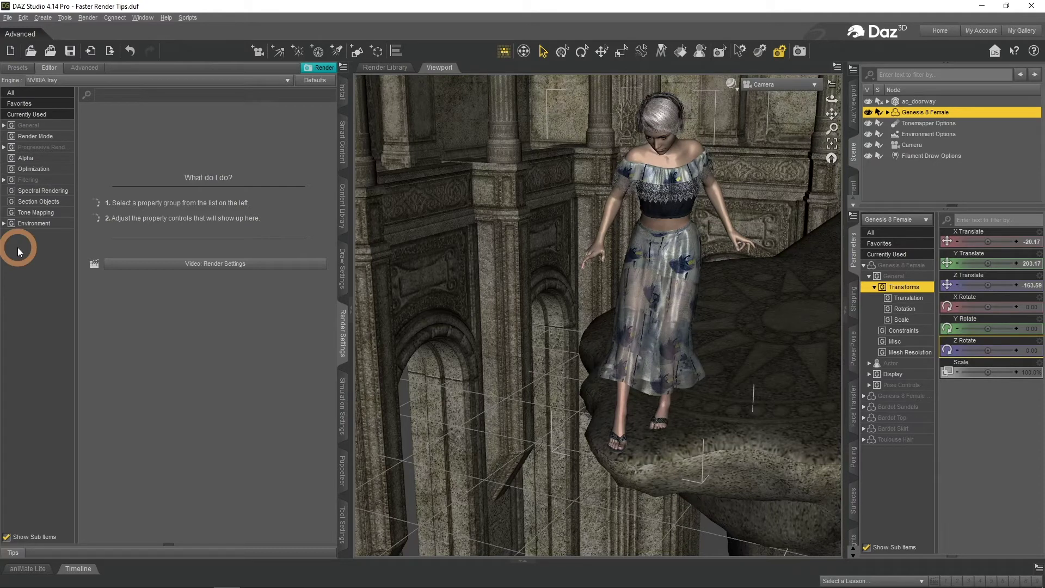
click(29, 125)
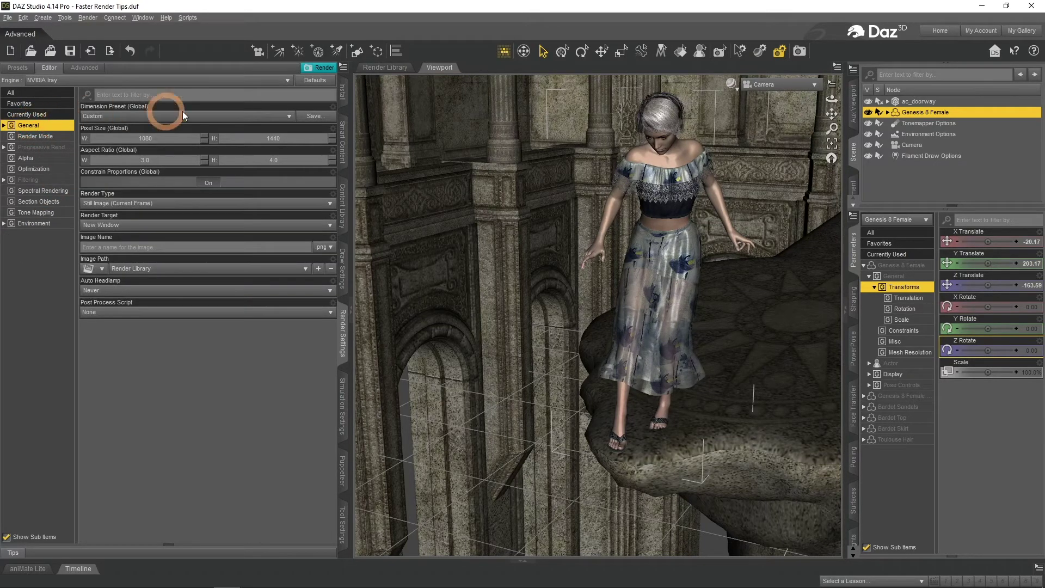
click(284, 136)
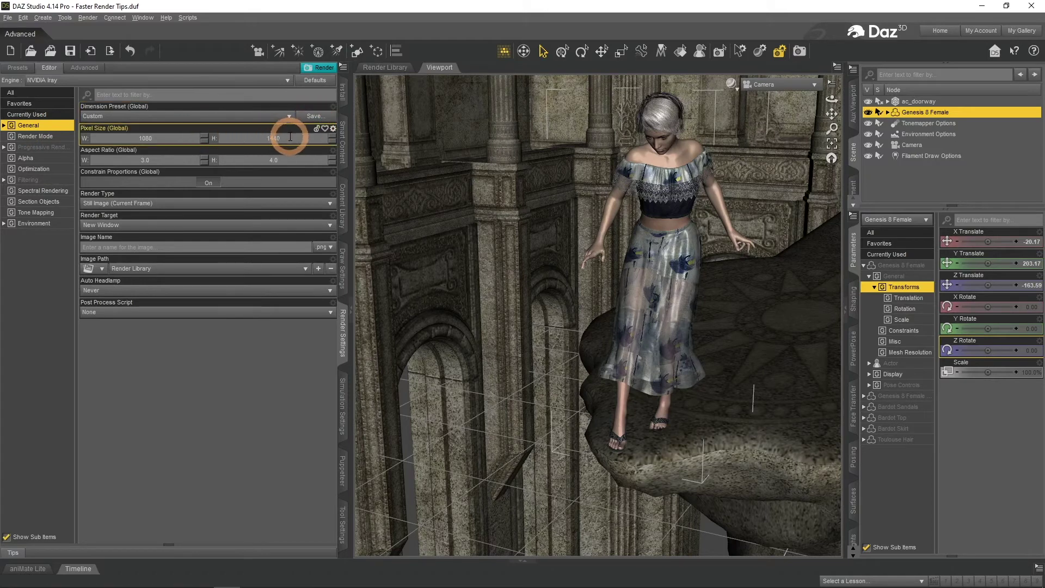
text(28)
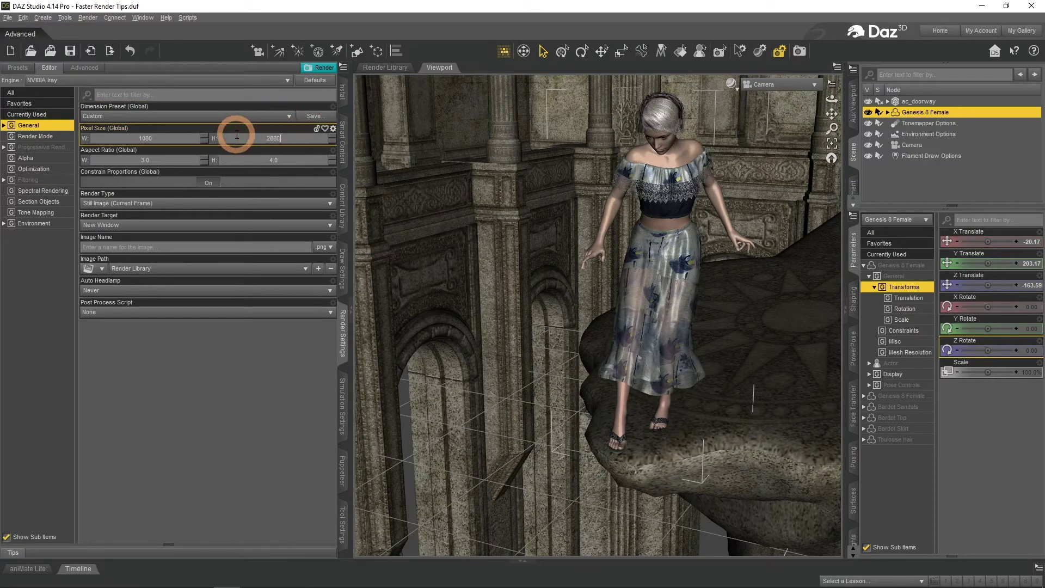
text(80)
key(Return)
Review Progressive Rendering samples, then restore the pixel height to 1440
click(56, 148)
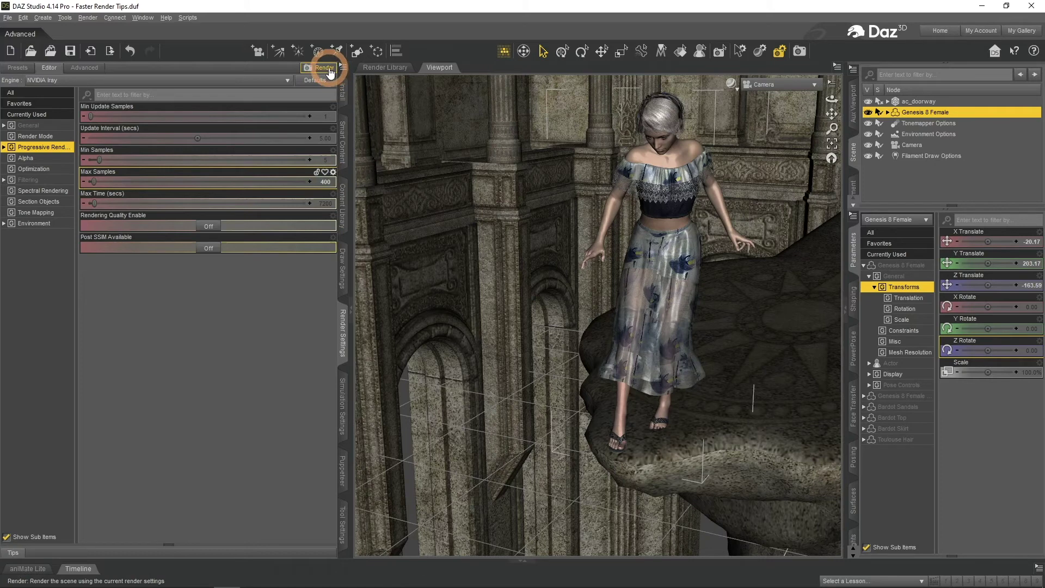
click(28, 126)
click(294, 136)
click(187, 145)
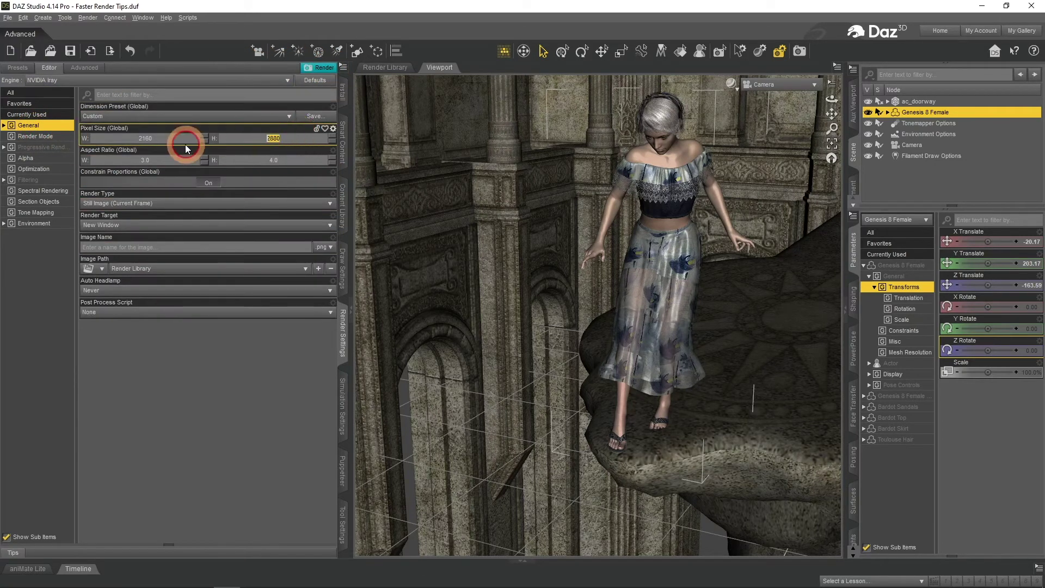
text(1440)
key(Return)
click(16, 247)
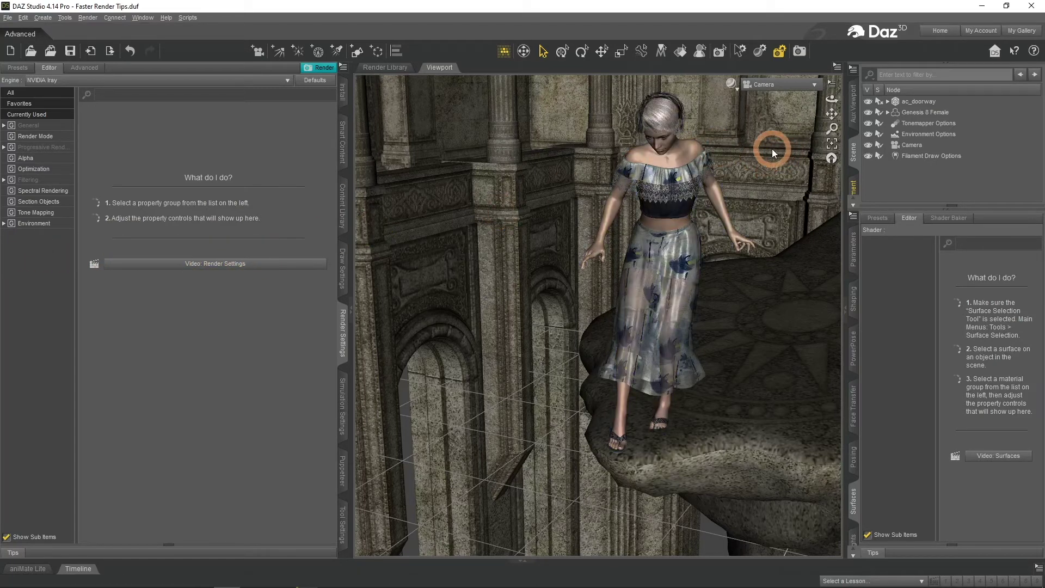
Switch the viewport to Perspective View and expand the ac_doorway set's parts in the Scene pane
click(767, 86)
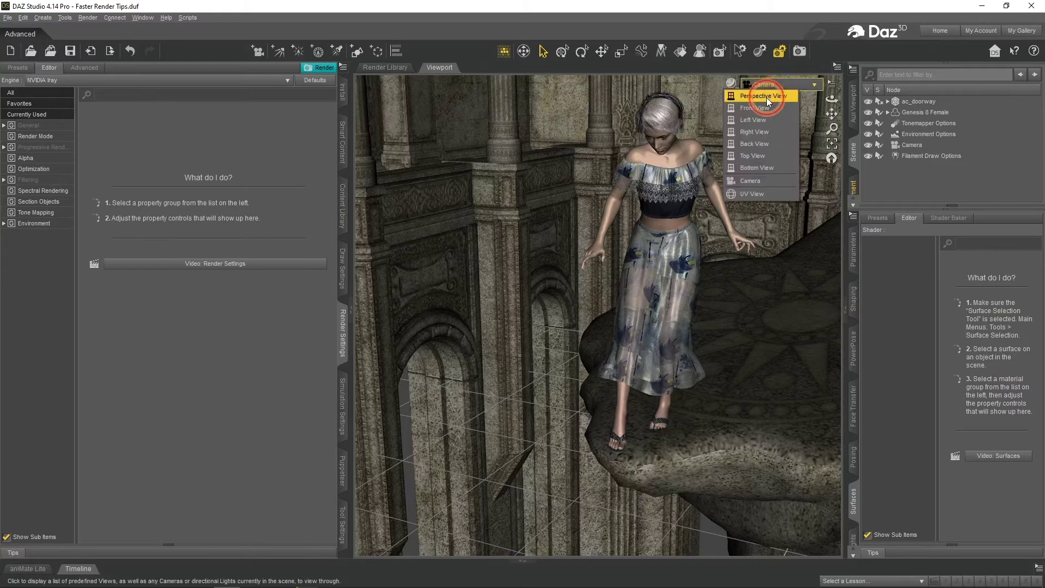
click(766, 97)
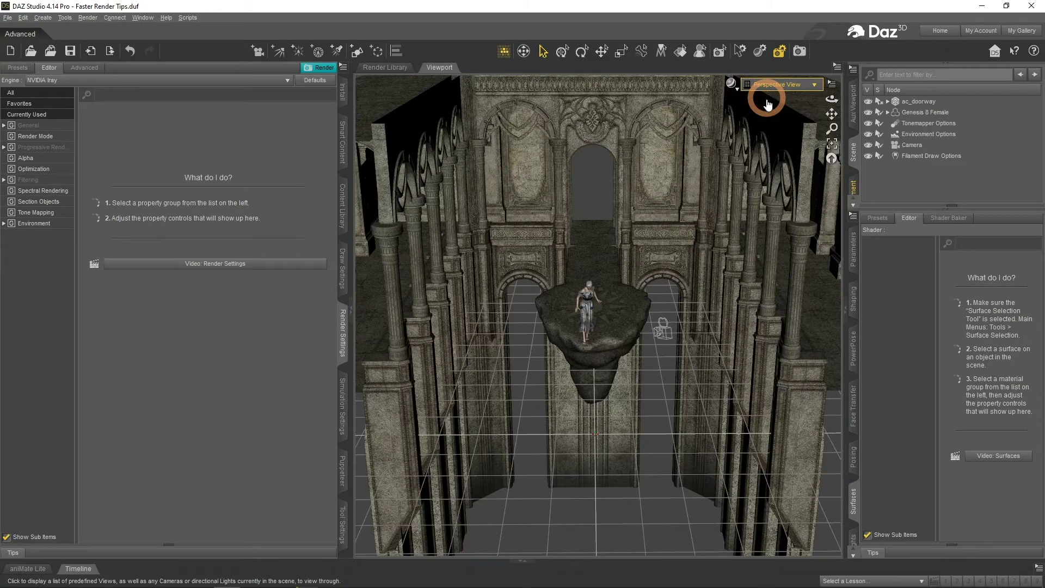
click(887, 102)
click(869, 102)
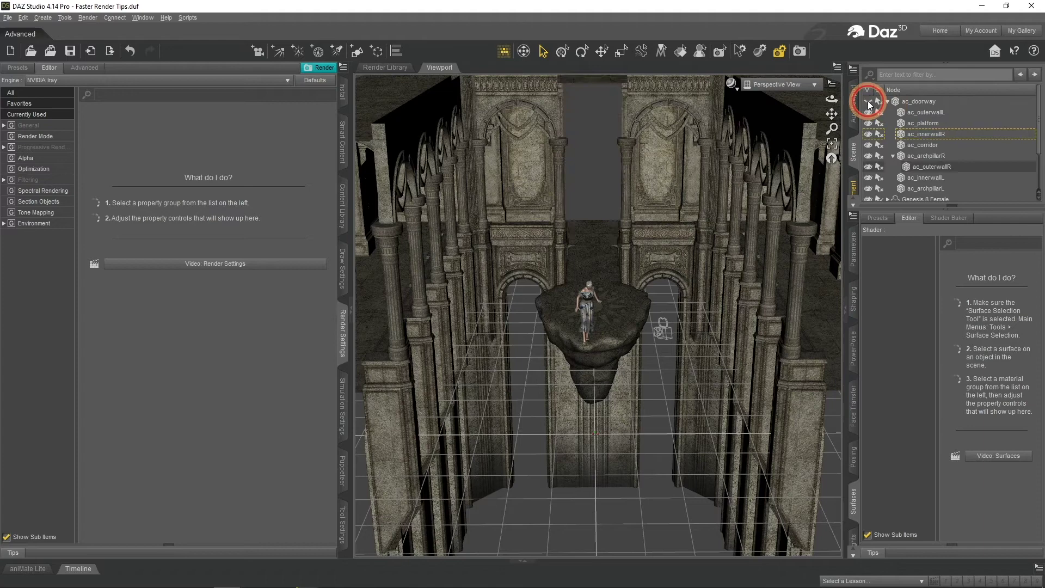
Hide ac_innerwallR and ac_archpillarR among the doorway pieces, then view through the Camera again
click(868, 134)
click(868, 145)
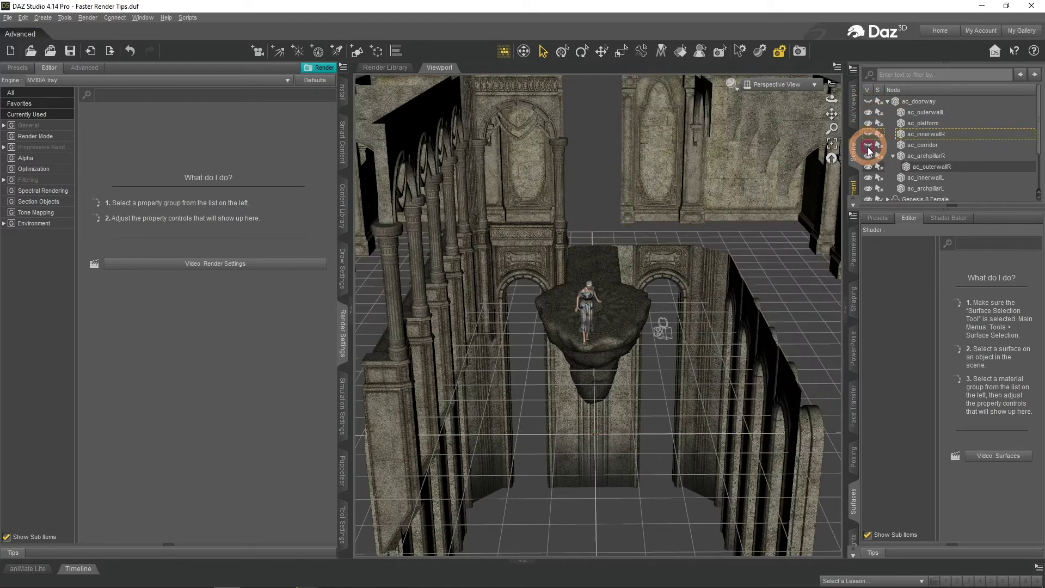
click(868, 156)
click(869, 167)
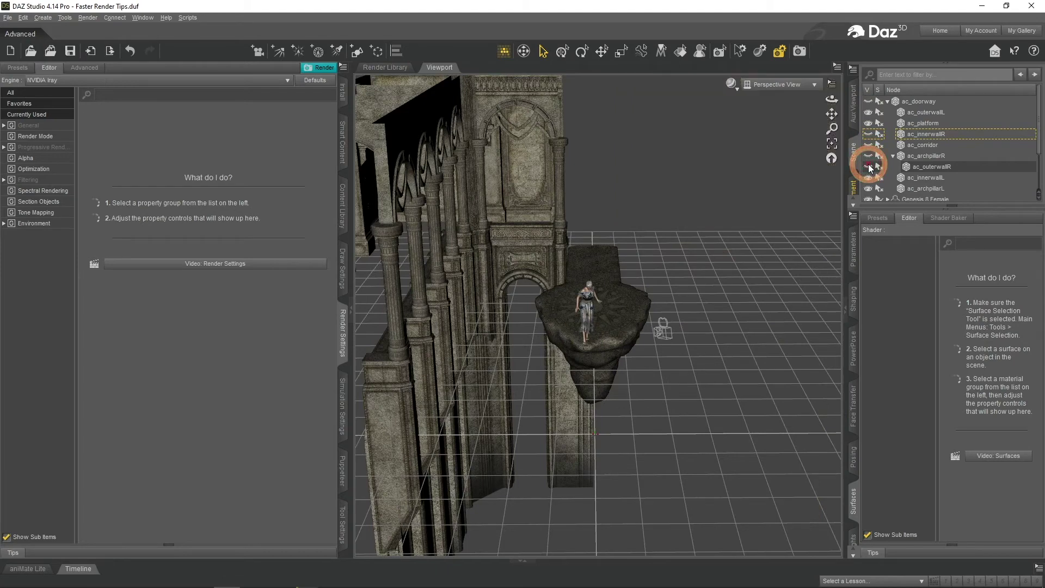
click(782, 85)
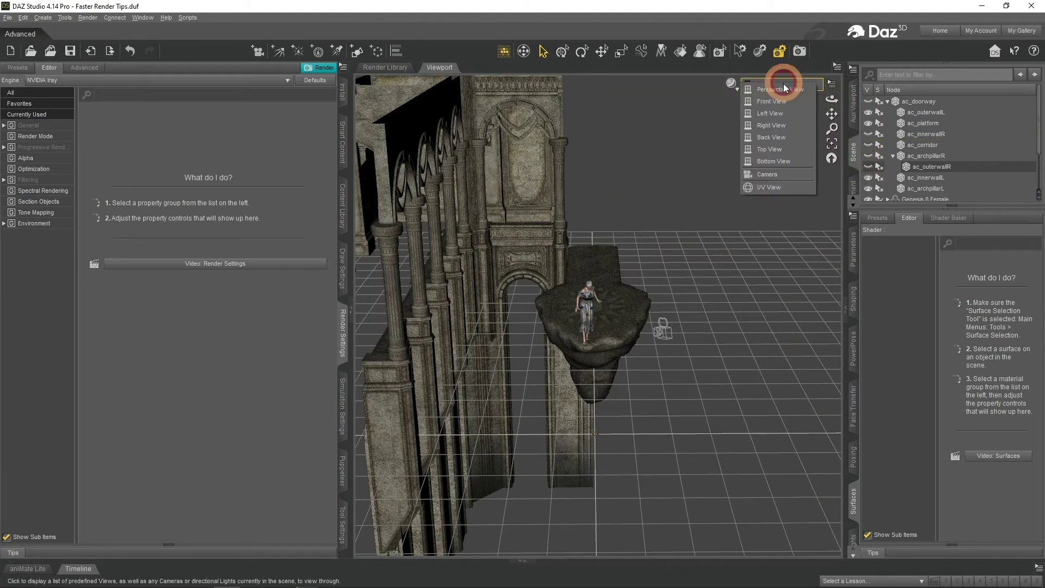
click(782, 174)
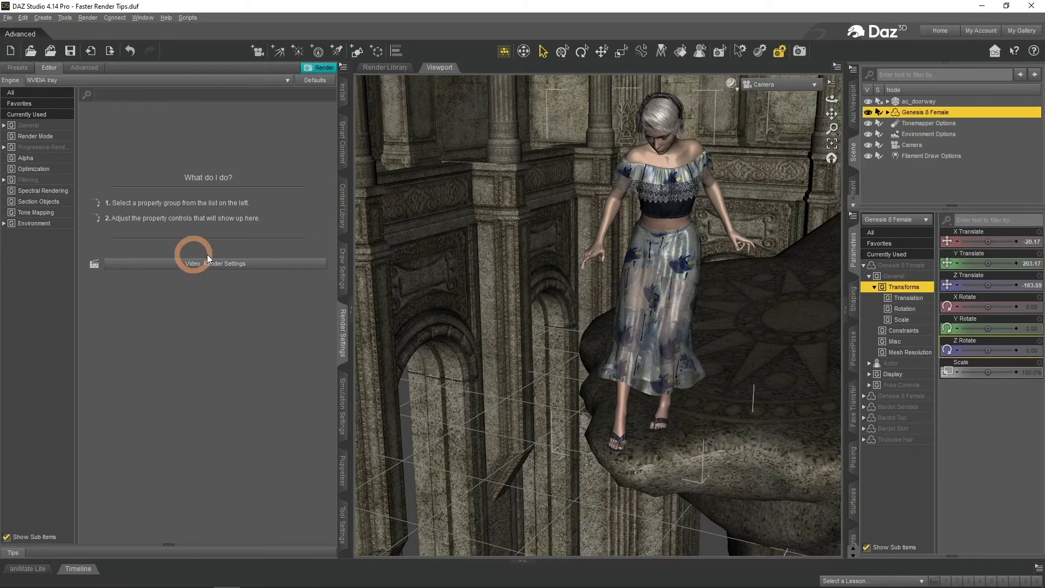
Change Progressive Rendering Max Samples from 400 to 1000, trying 100 and 150 along the way
click(52, 147)
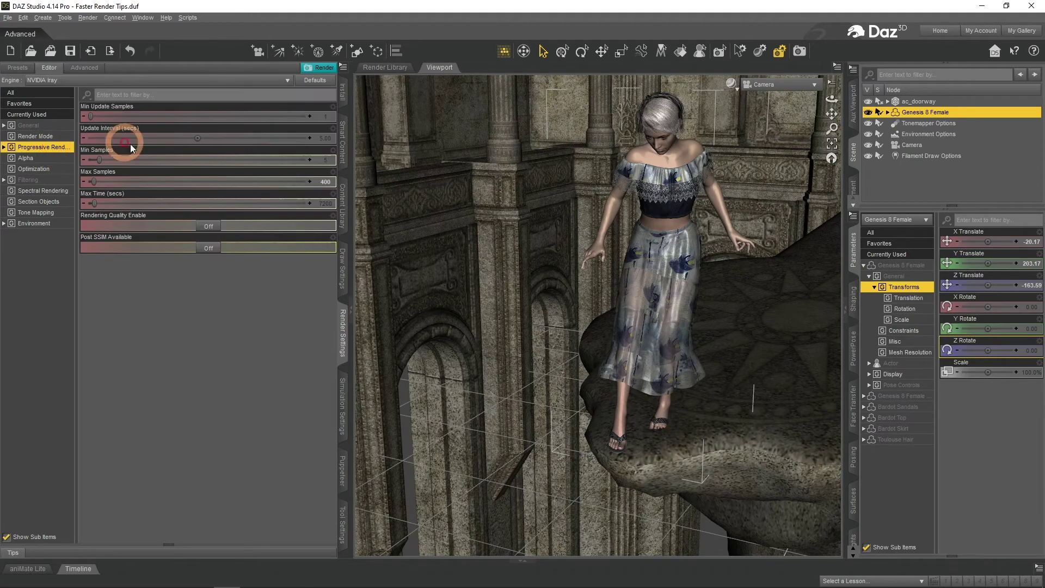
click(321, 182)
text(100)
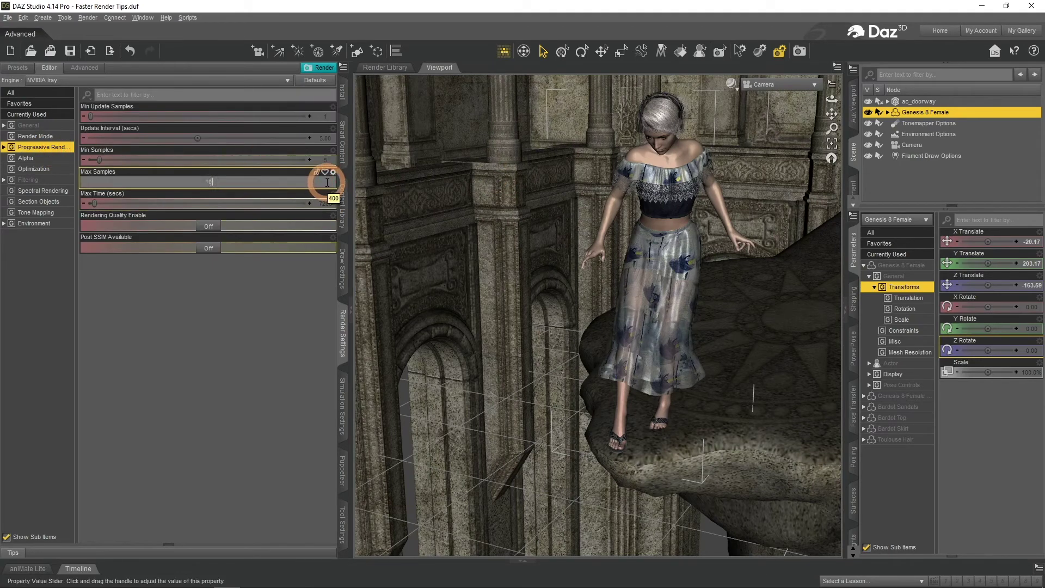
key(Return)
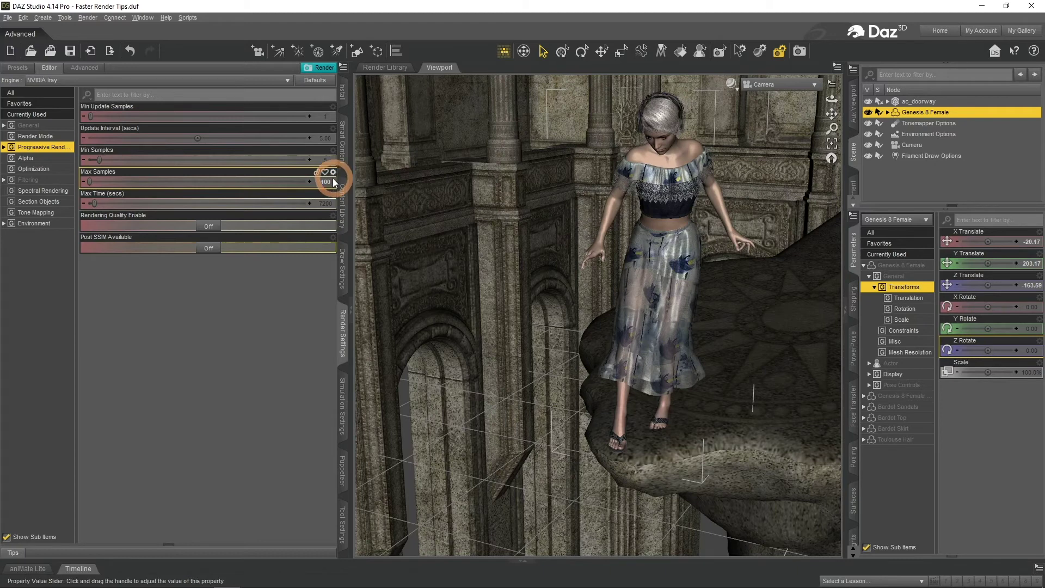
click(326, 182)
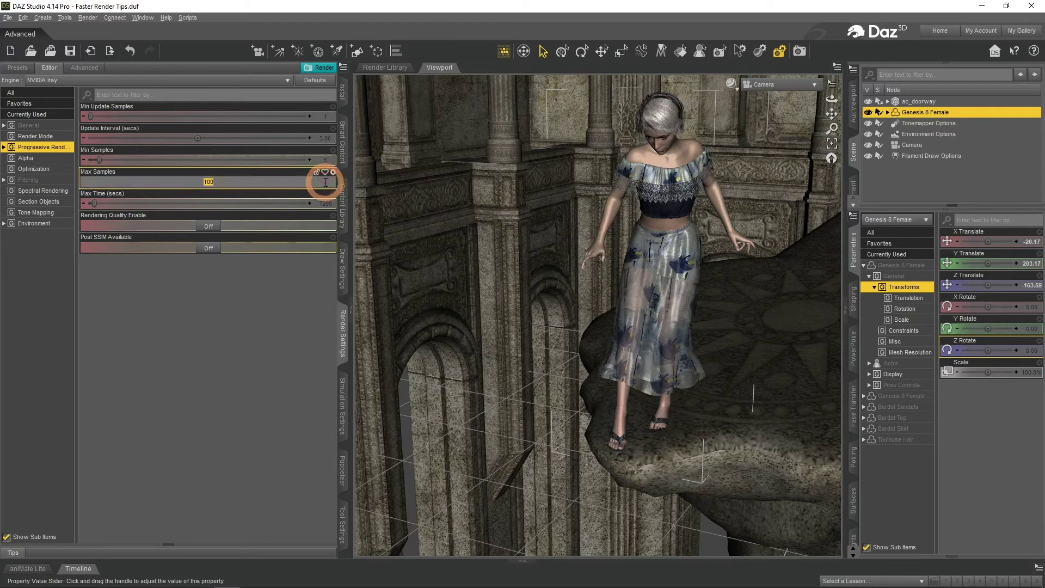
text(1)
key(Return)
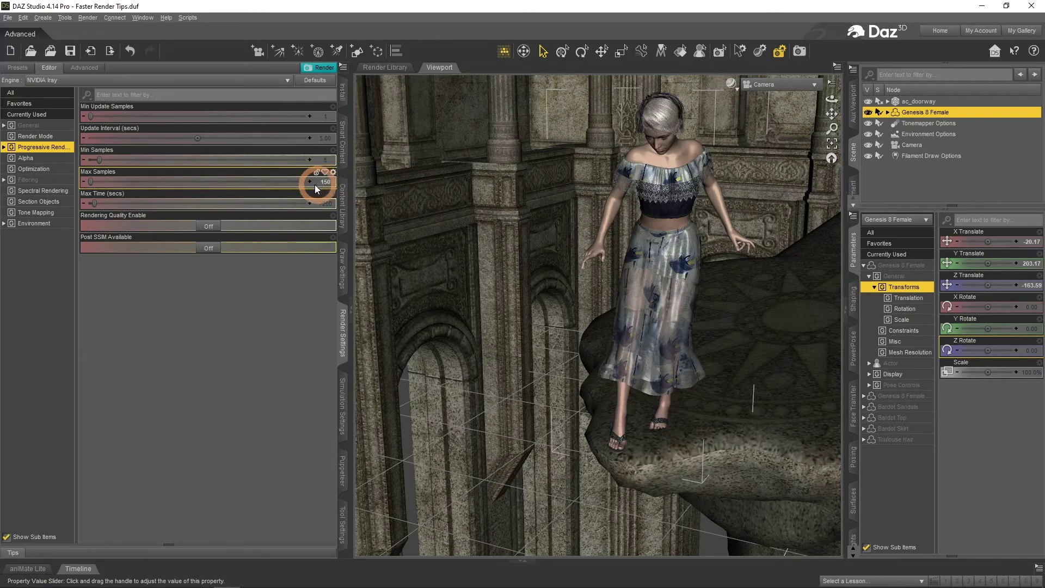
click(326, 182)
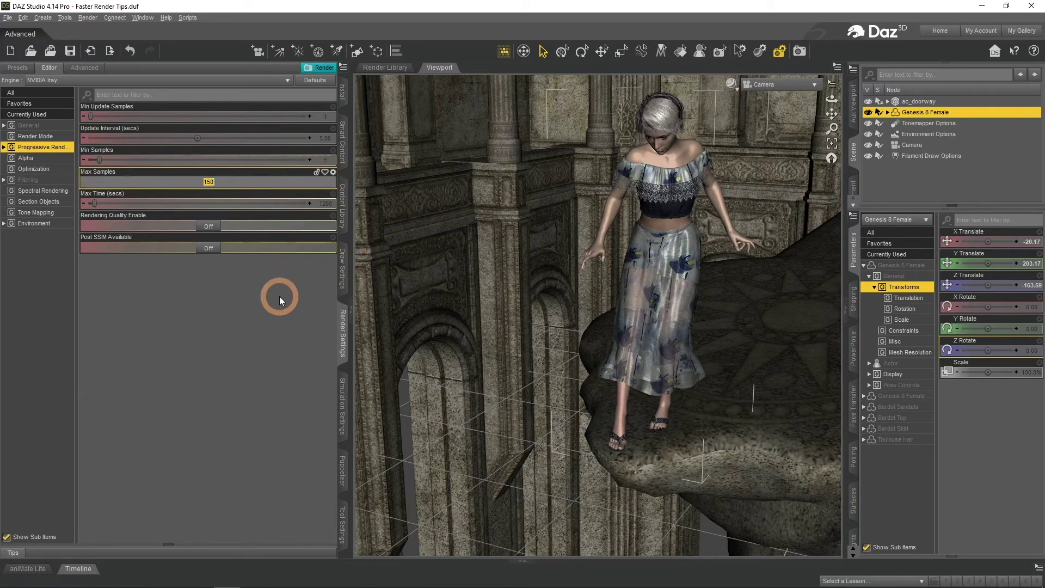
text(1000)
key(Return)
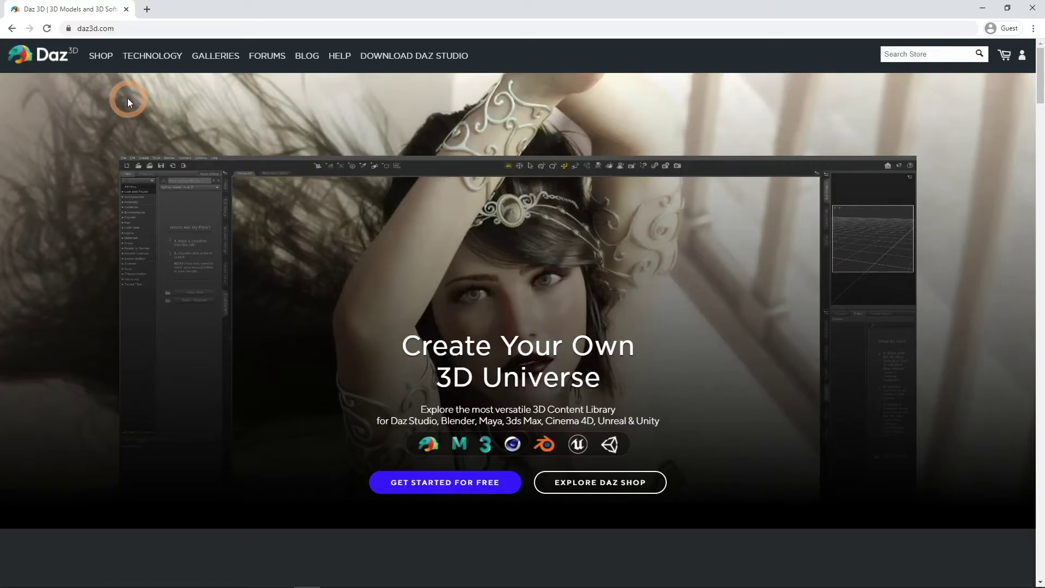
Open the Daz 3D shop and scroll through the Iray Ghost Light Kit 3 page
click(102, 57)
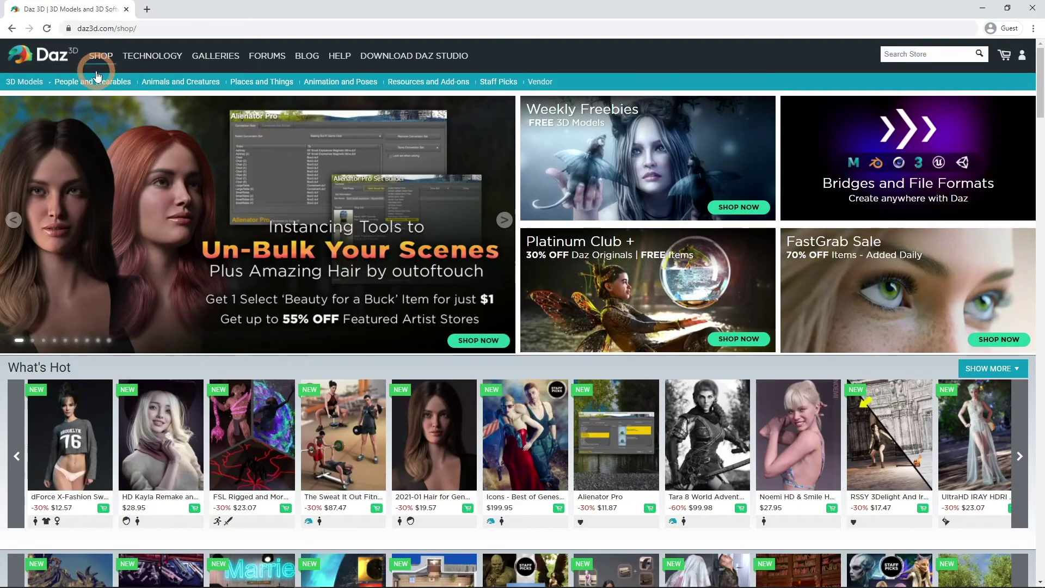
scroll(2, 142, down, 2)
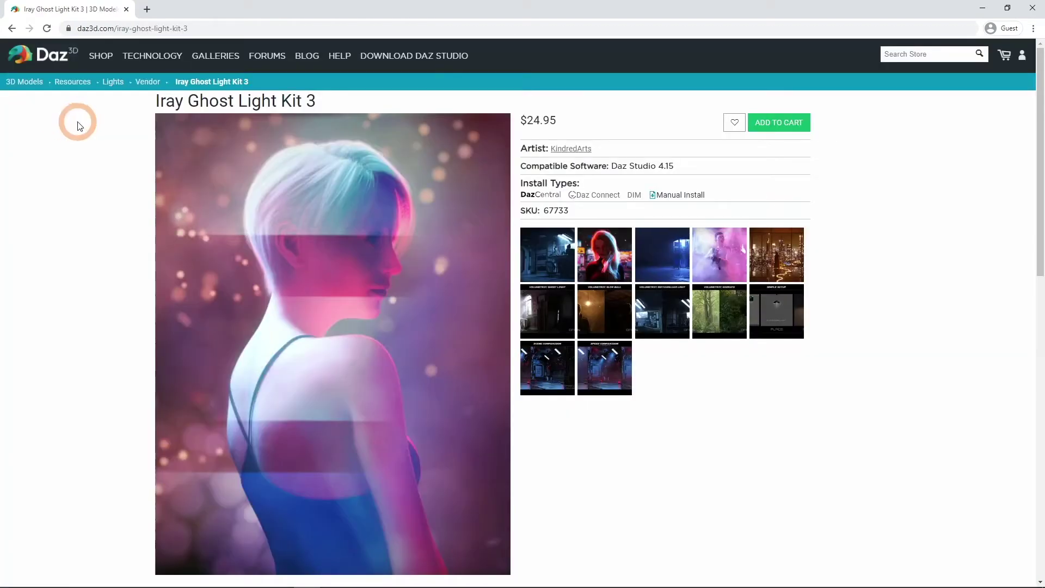
scroll(87, 133, down, 1)
scroll(89, 134, down, 5)
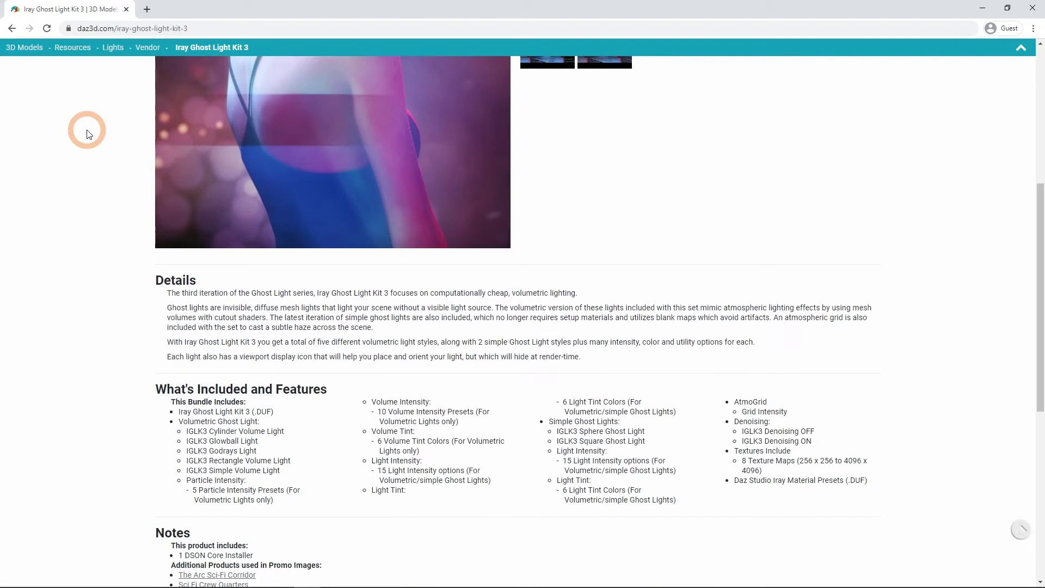
scroll(90, 134, up, 5)
scroll(87, 133, up, 1)
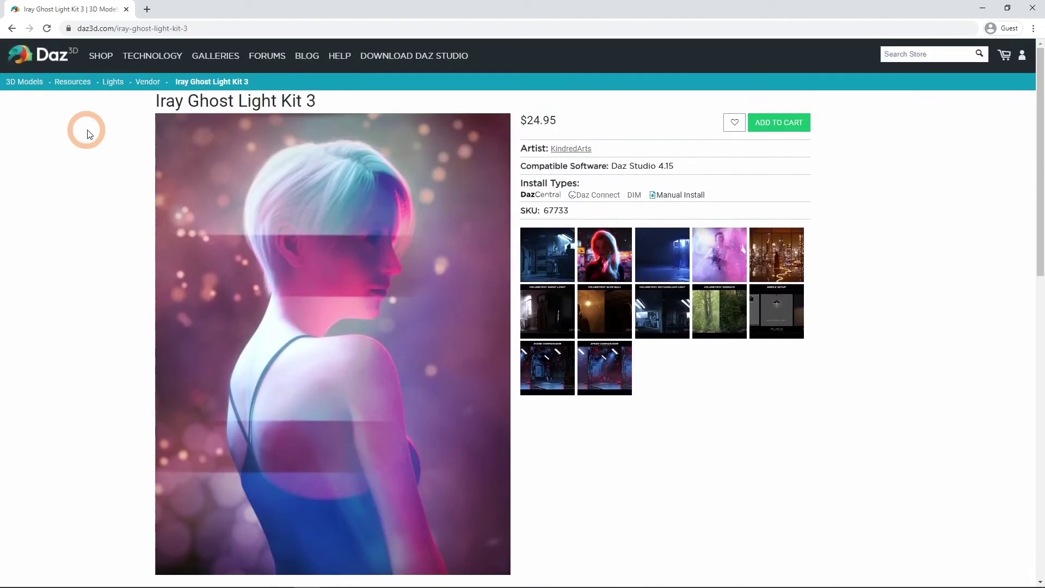
View the Ghost Light Kit 3 gallery full-size, from the sci-fi interior to the phone booth image
click(550, 267)
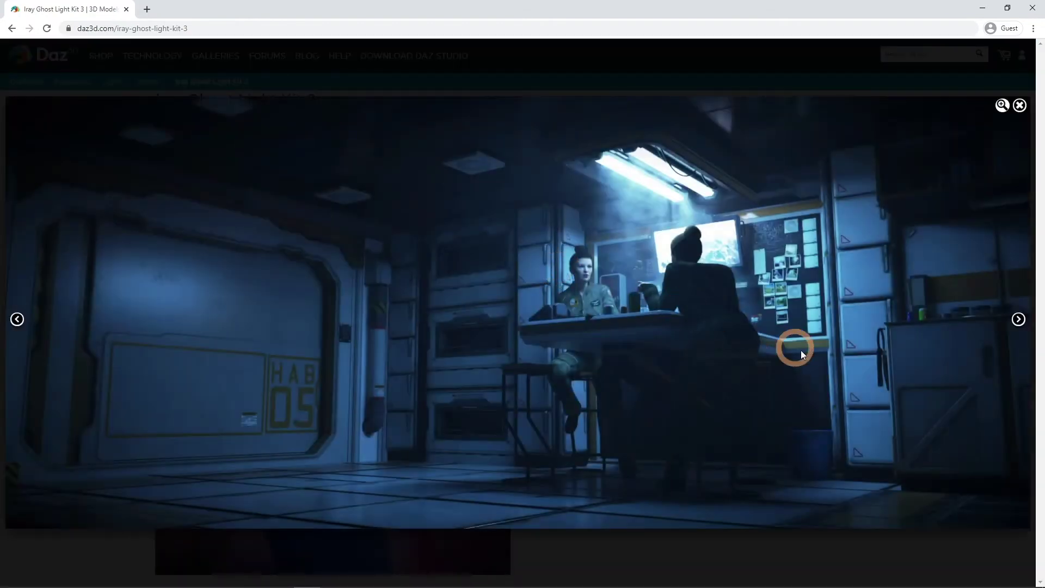
click(1019, 319)
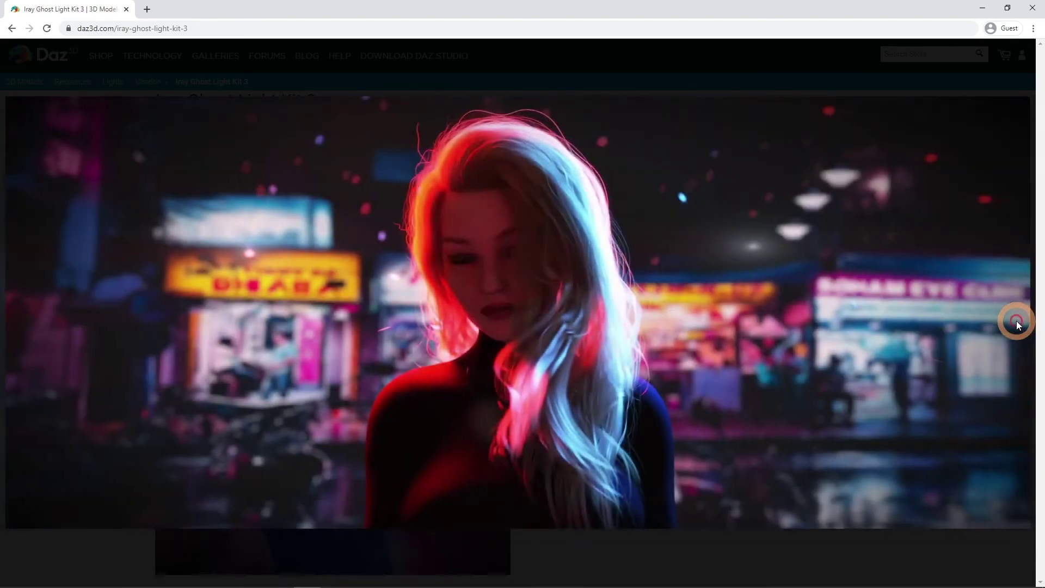
click(1019, 321)
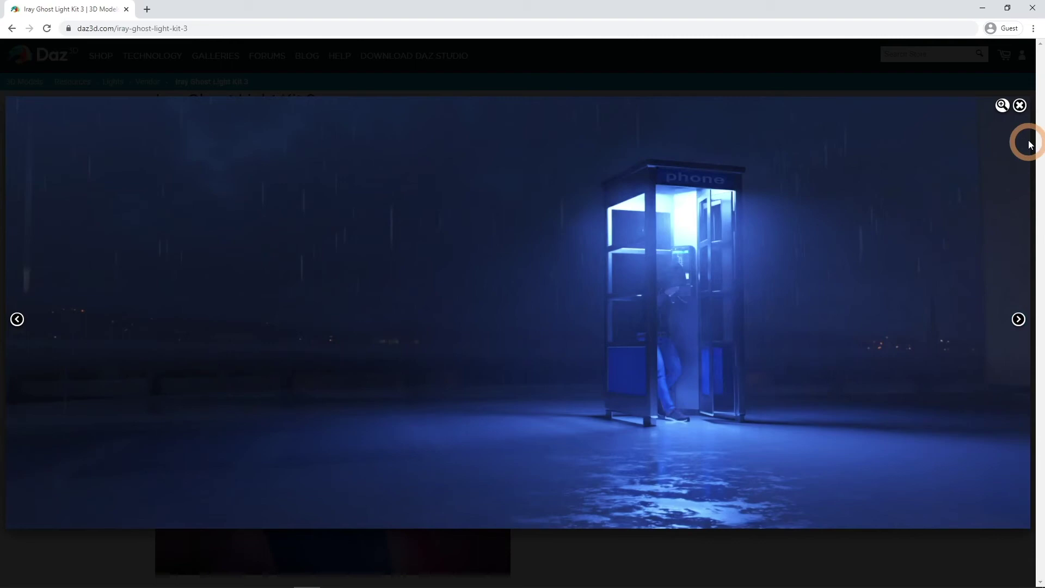
click(1019, 105)
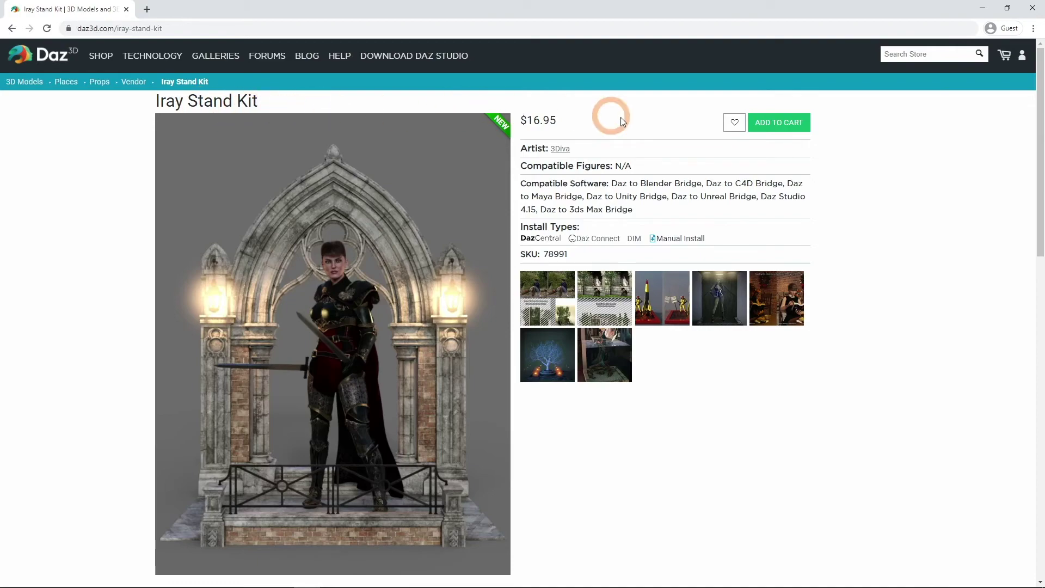
View the Iray Stand Kit gallery full-size, including the arched window and rocket-astronaut render-time comparisons
scroll(813, 347, down, 4)
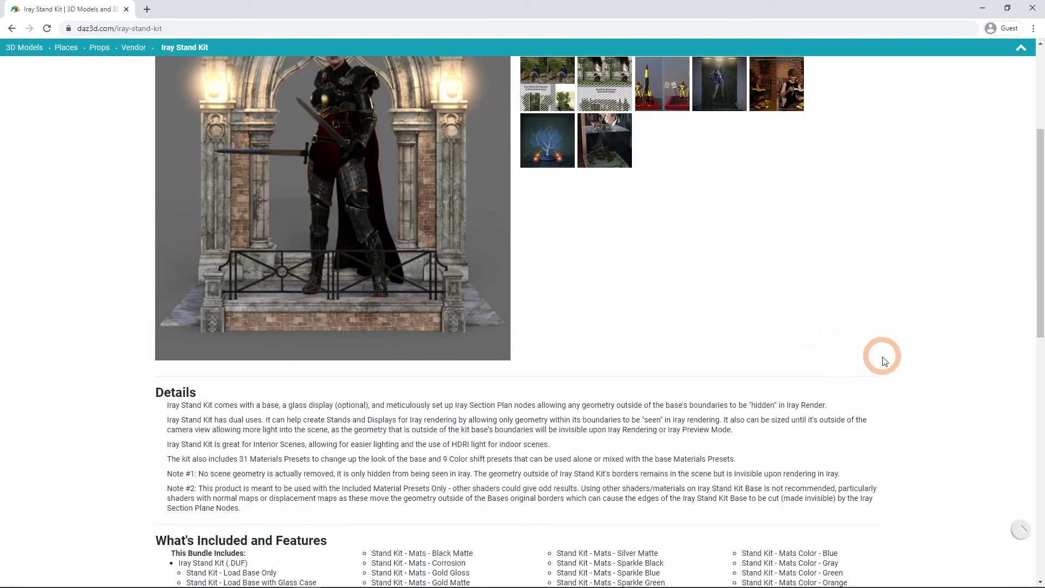
scroll(884, 361, up, 4)
click(549, 313)
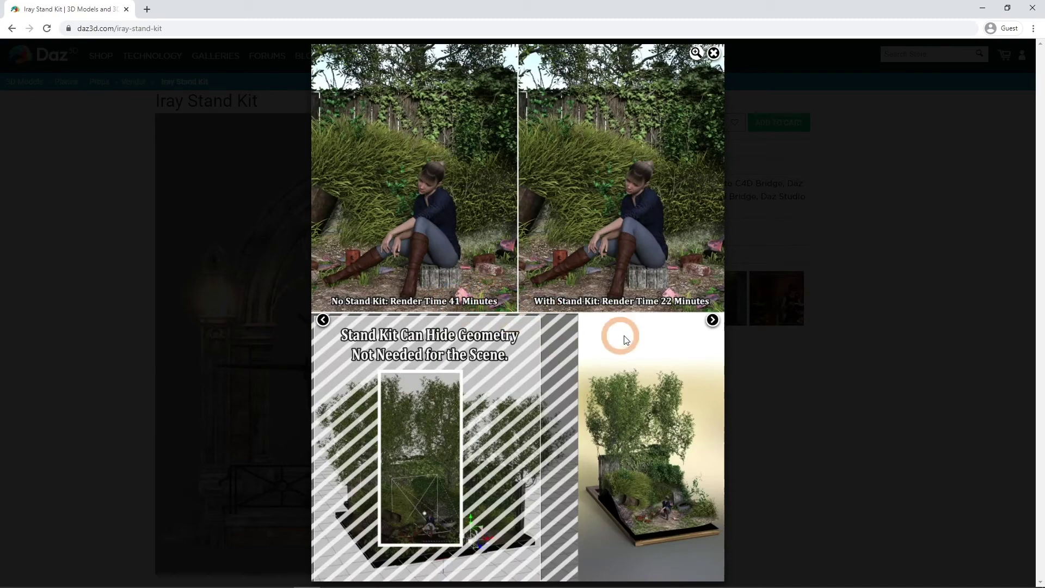
click(712, 320)
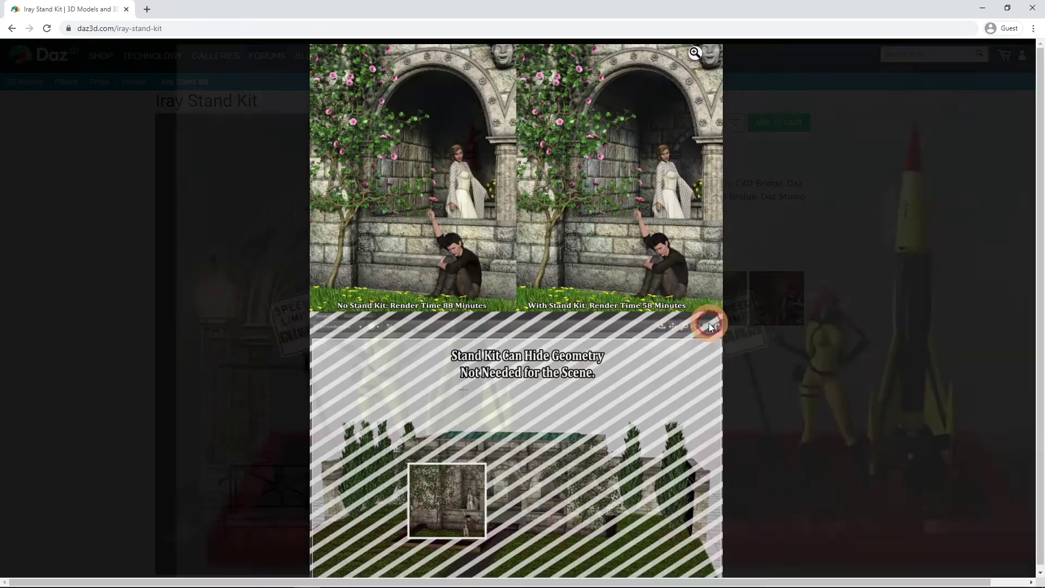
click(710, 321)
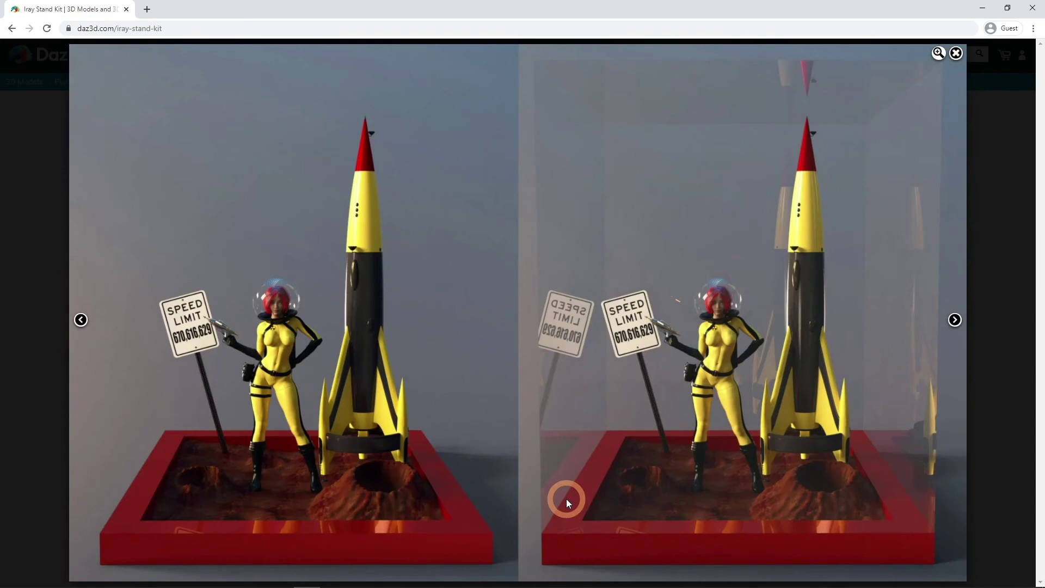
click(956, 53)
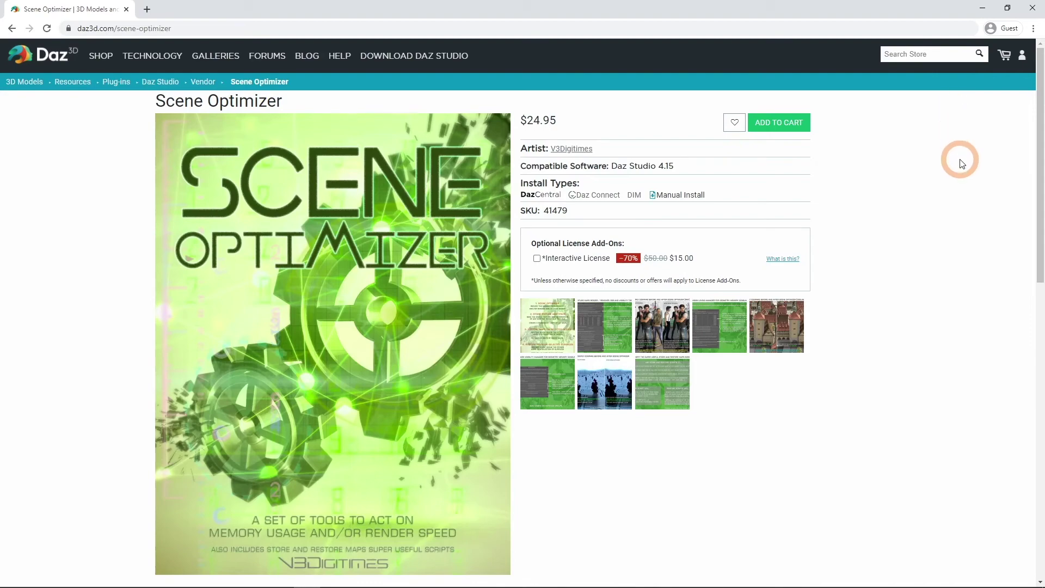
scroll(958, 159, down, 4)
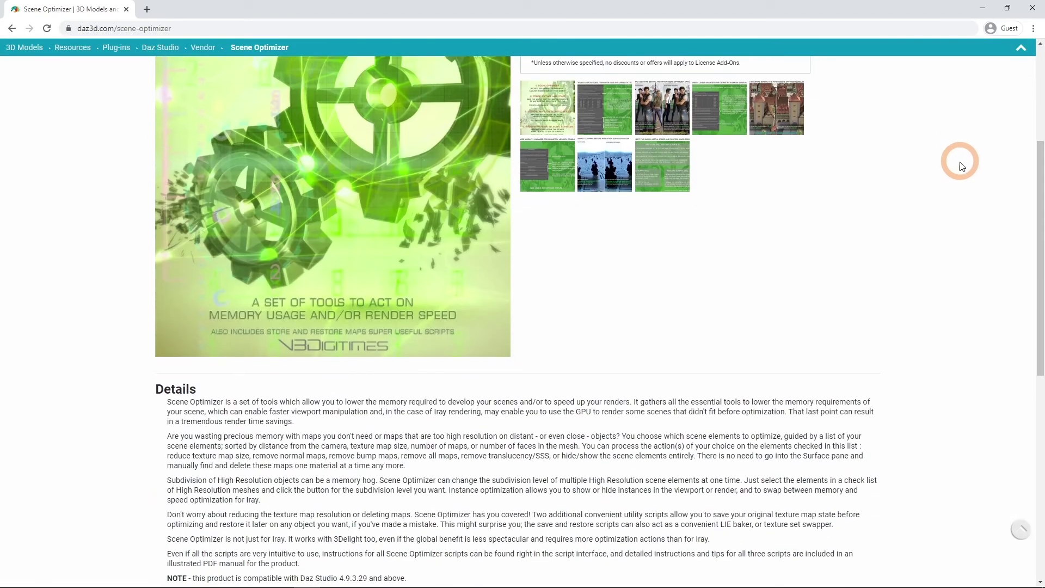
scroll(962, 166, up, 4)
click(657, 323)
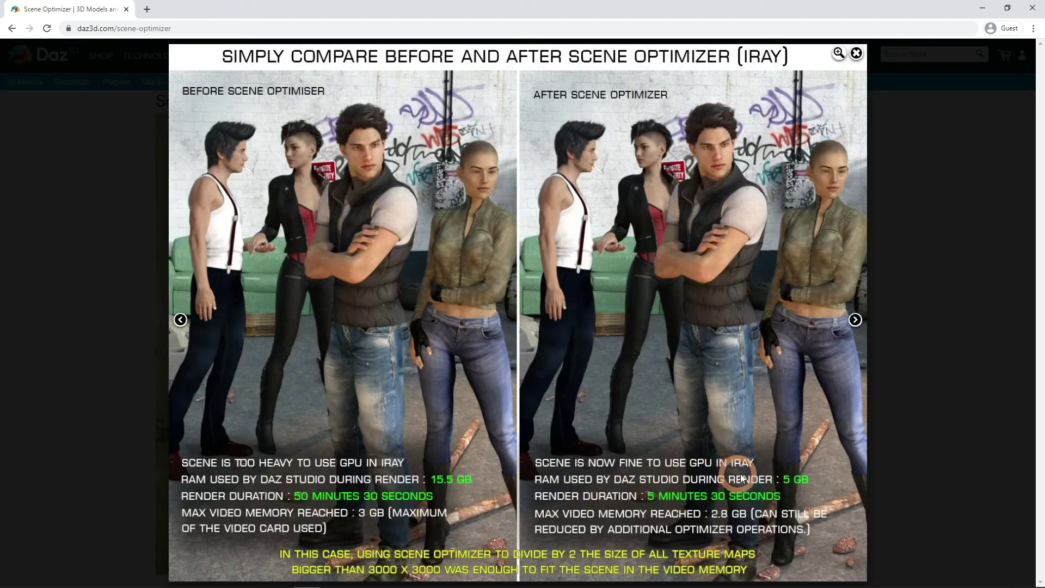
click(856, 321)
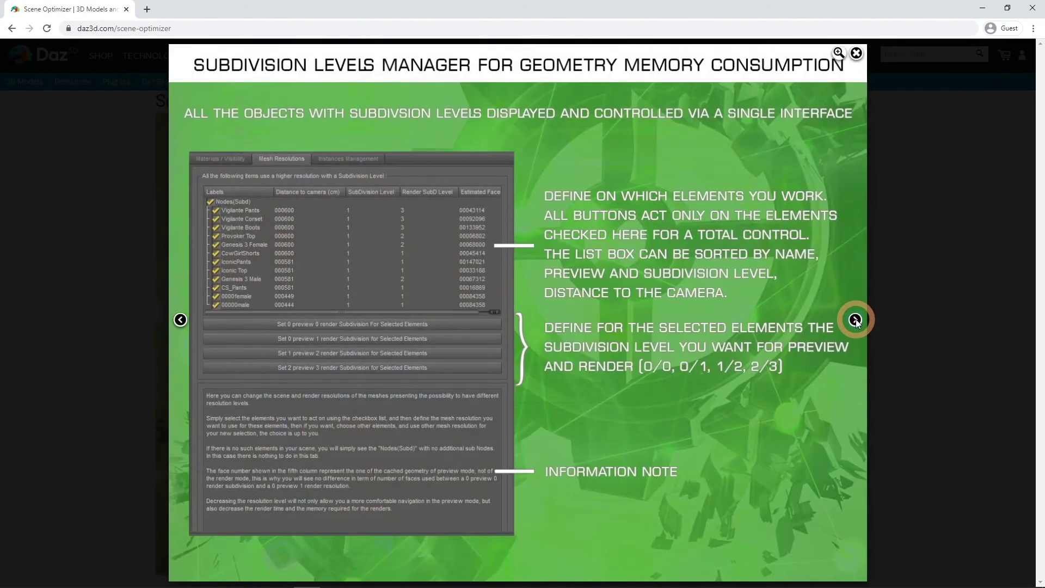
click(856, 320)
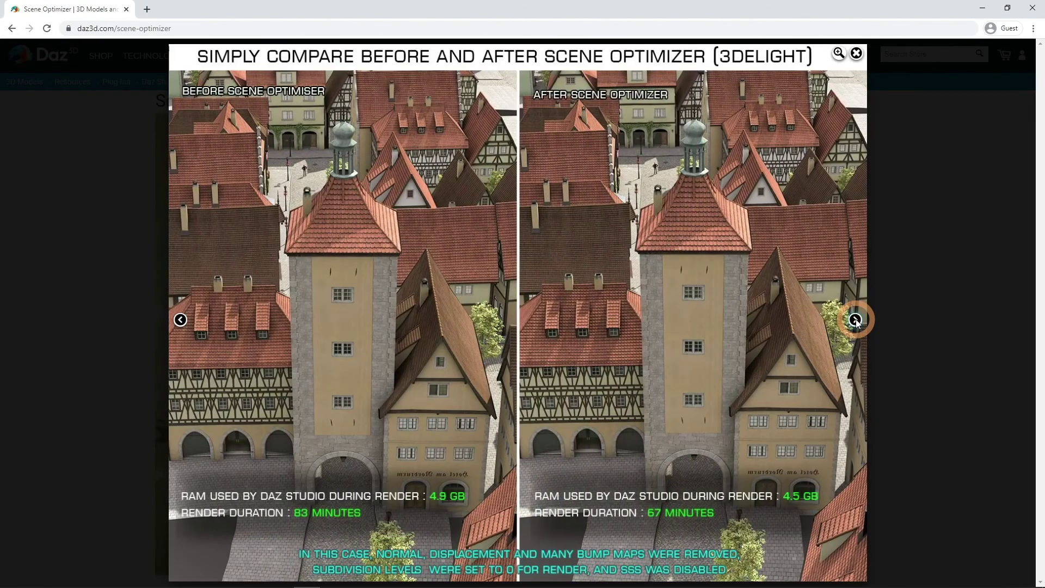
click(856, 320)
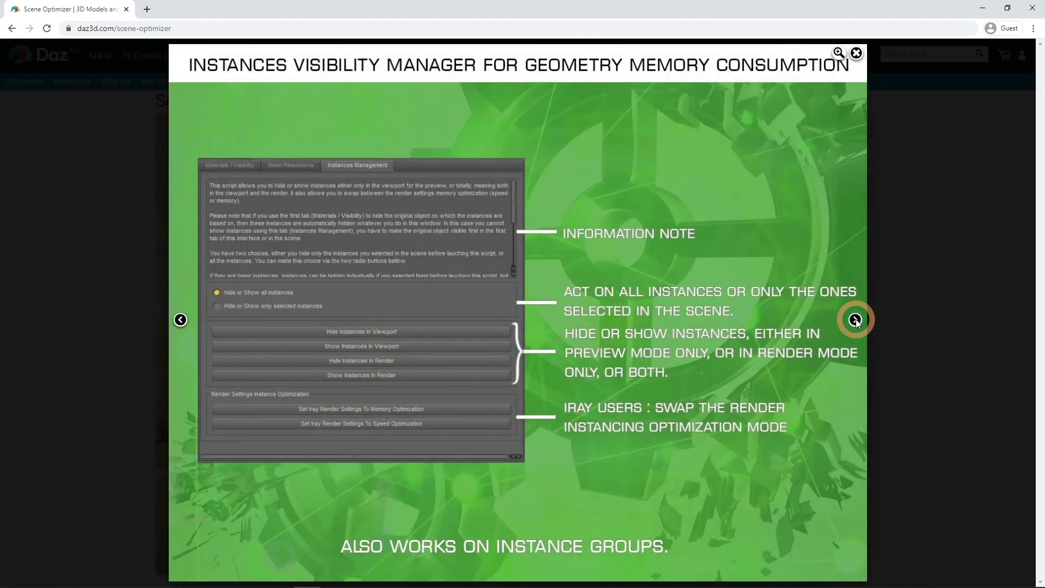
click(856, 320)
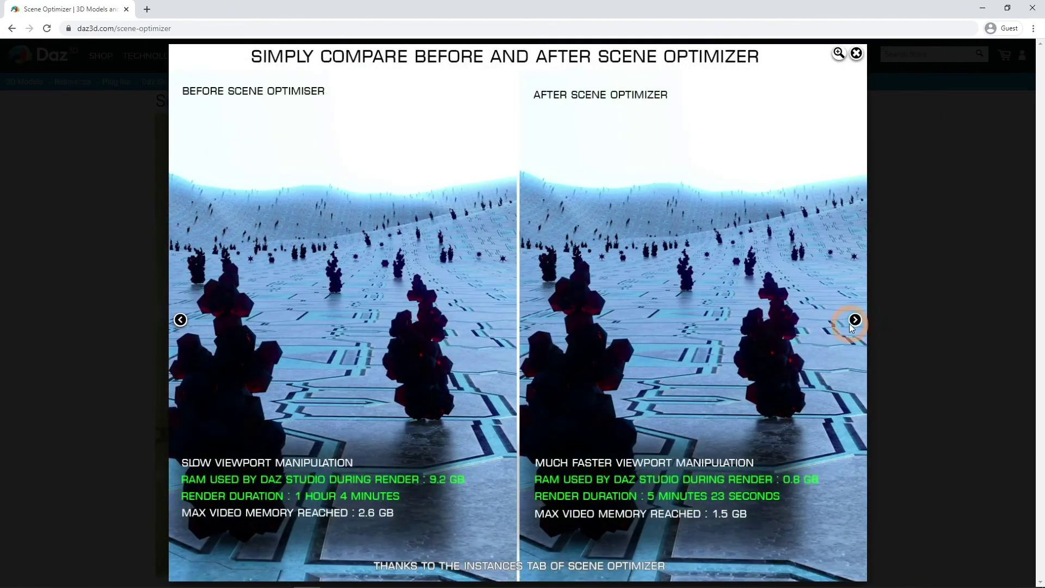
click(856, 53)
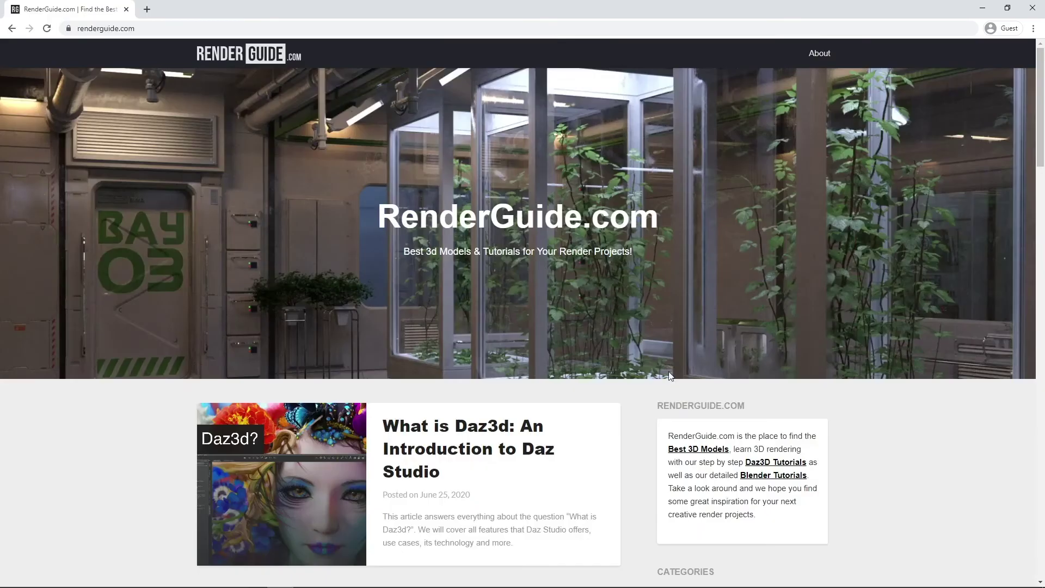
Autoscroll down RenderGuide.com's post list looking for the Daz3d faster render tips article
middle_click(896, 395)
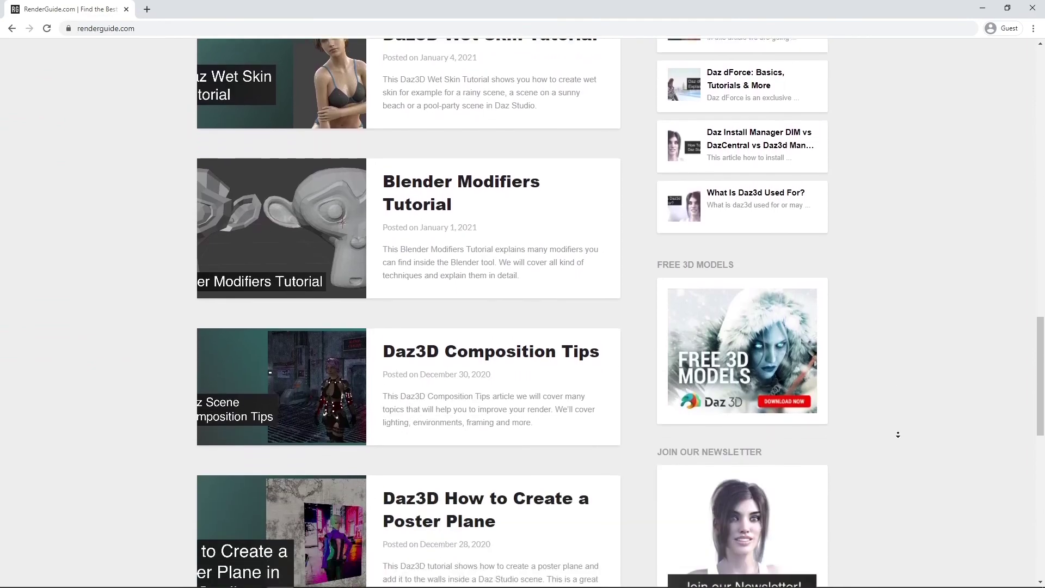
middle_click(898, 435)
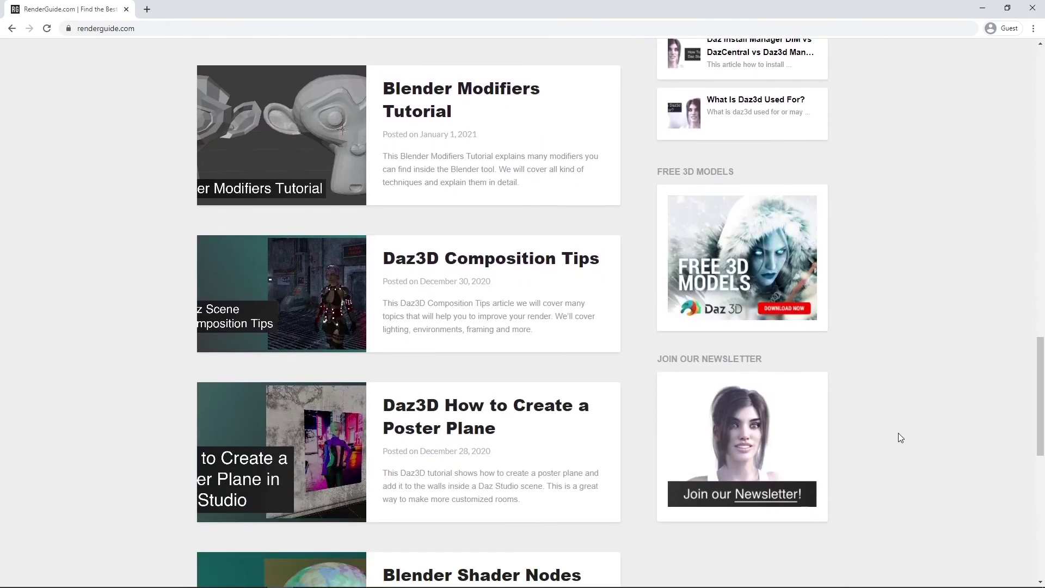